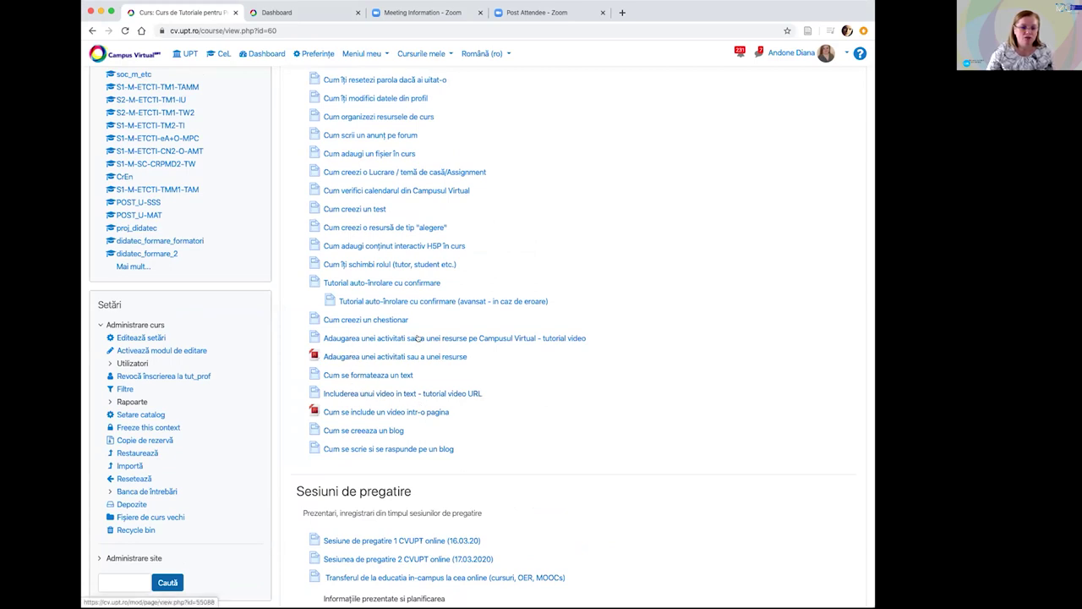
View the tutorial page "Includerea unui video in text - tutorial video URL" and return to the course page.
{"action": "left_click", "coordinate": [409, 394]}
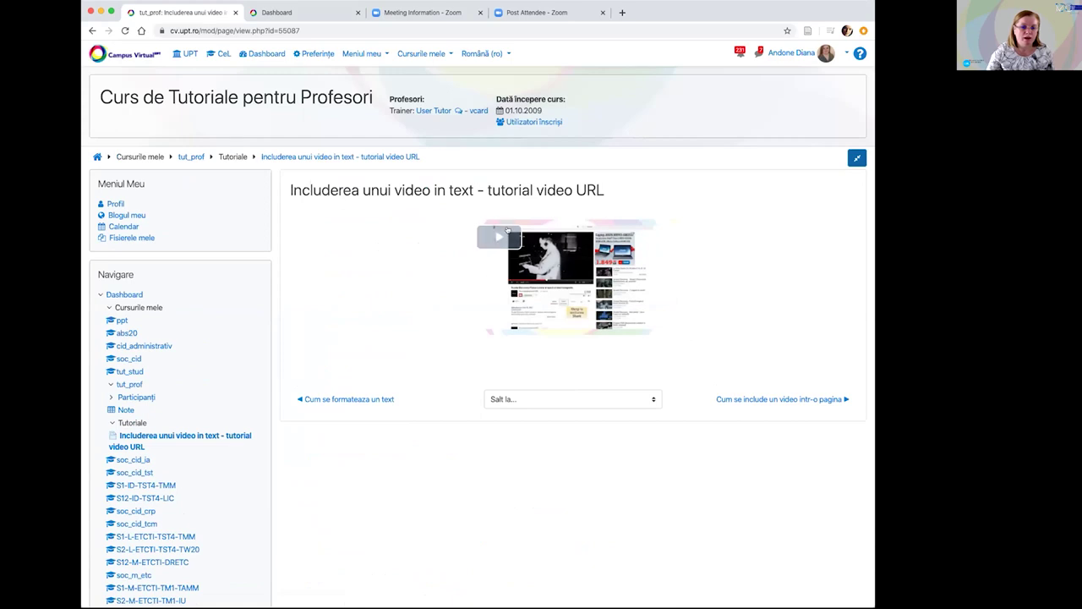
{"action": "key", "text": "super+bracketleft"}
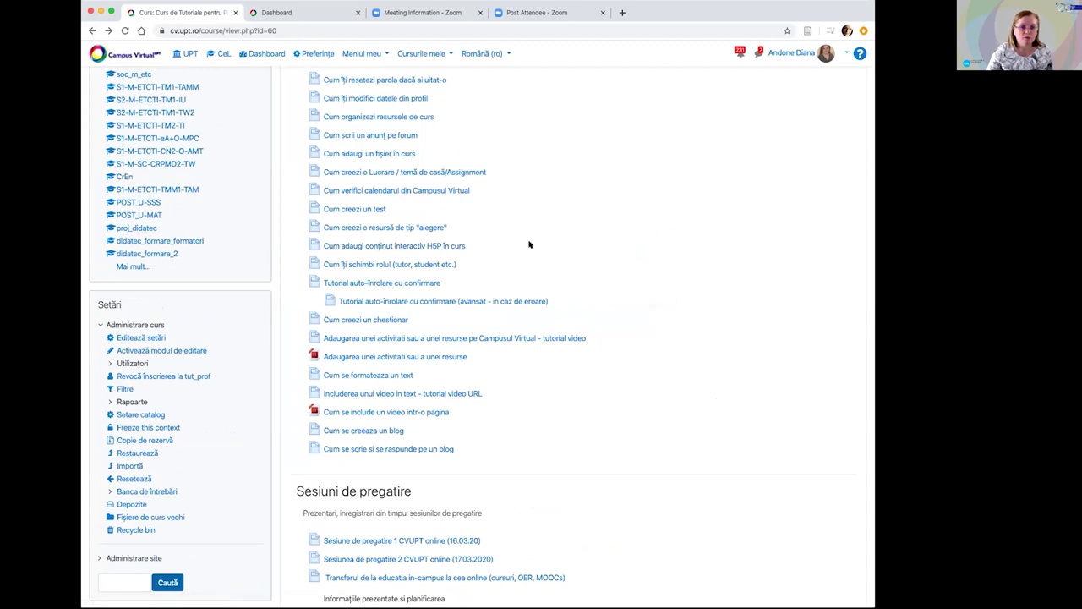
Try to open "Sesiune de pregatire 1 CVUPT online (16.03.20)" and look through the course's tutorials and training sessions.
{"action": "scroll", "coordinate": [502, 233], "scroll_direction": "down", "scroll_amount": 1}
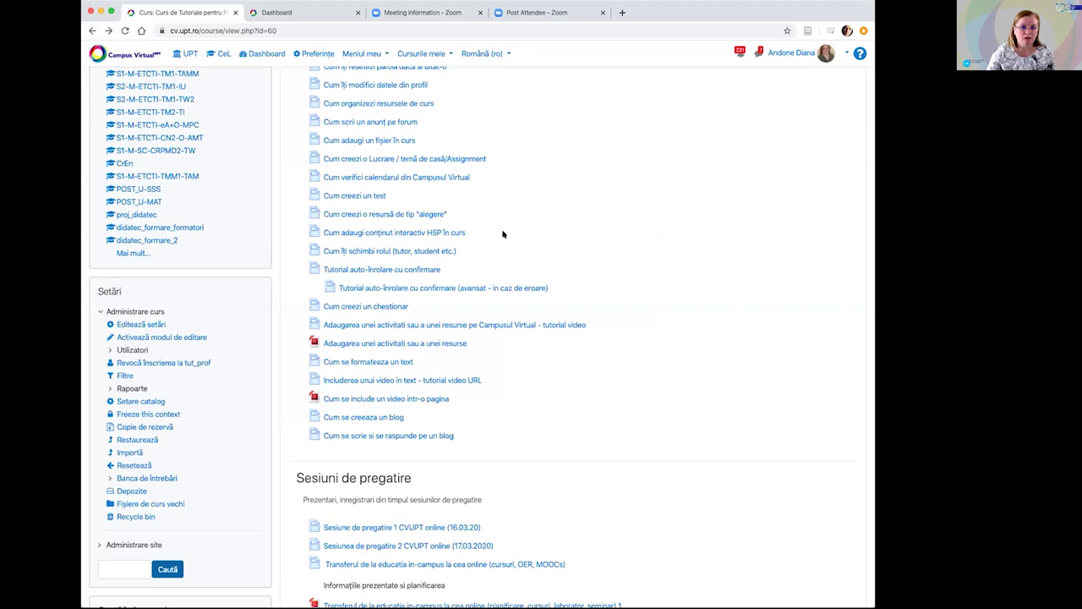
{"action": "scroll", "coordinate": [476, 380], "scroll_direction": "down", "scroll_amount": 2}
{"action": "left_click", "coordinate": [443, 460]}
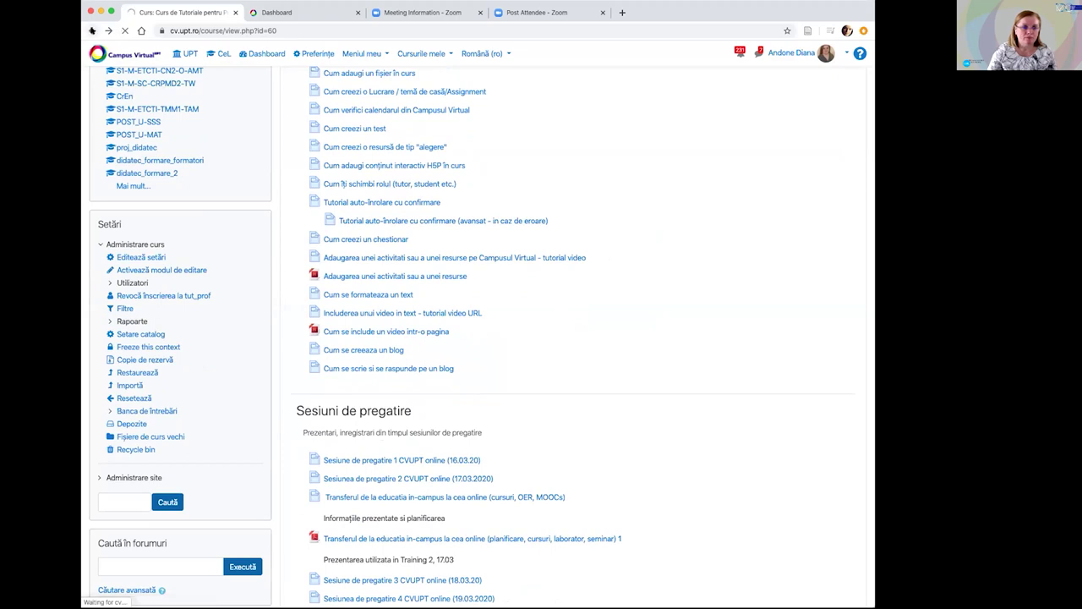
{"action": "scroll", "coordinate": [596, 262], "scroll_direction": "down", "scroll_amount": 10}
{"action": "scroll", "coordinate": [590, 255], "scroll_direction": "up", "scroll_amount": 15}
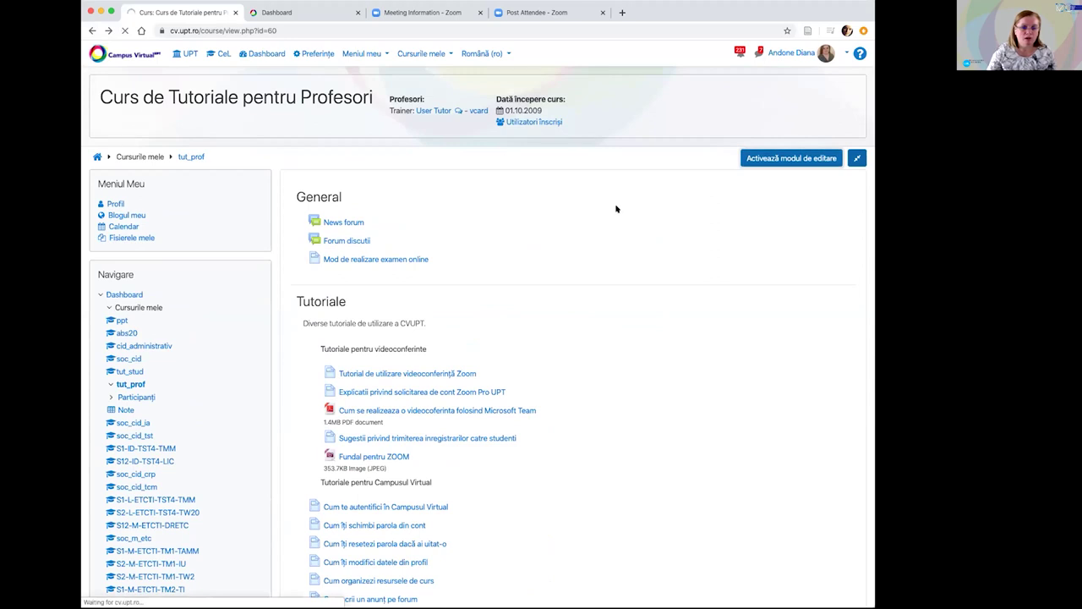
{"action": "scroll", "coordinate": [616, 209], "scroll_direction": "down", "scroll_amount": 1}
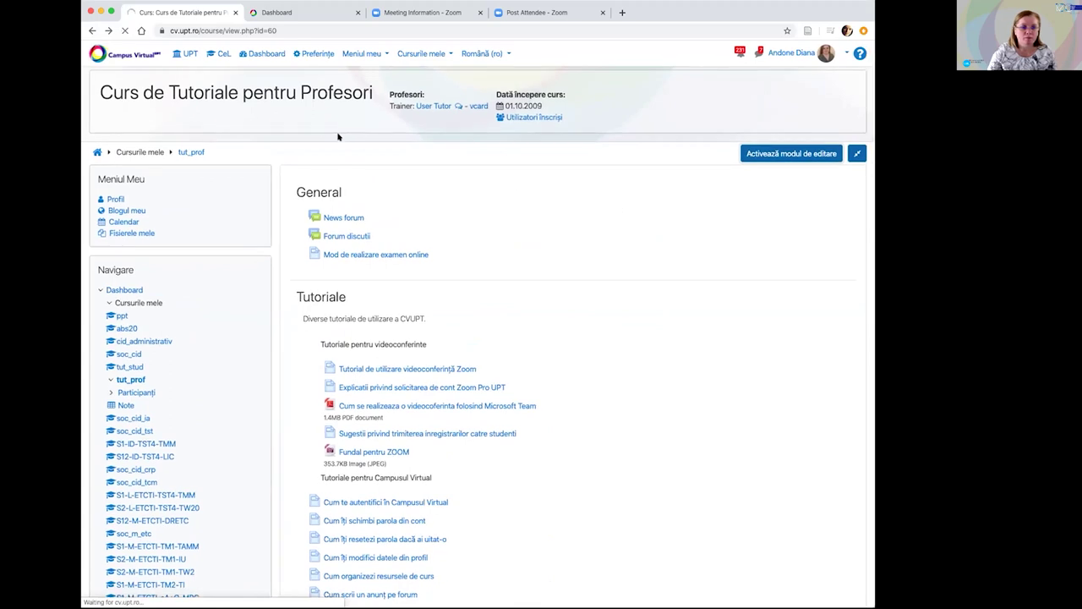
{"action": "scroll", "coordinate": [478, 268], "scroll_direction": "down", "scroll_amount": 10}
{"action": "scroll", "coordinate": [477, 268], "scroll_direction": "down", "scroll_amount": 5}
{"action": "scroll", "coordinate": [478, 267], "scroll_direction": "up", "scroll_amount": 8}
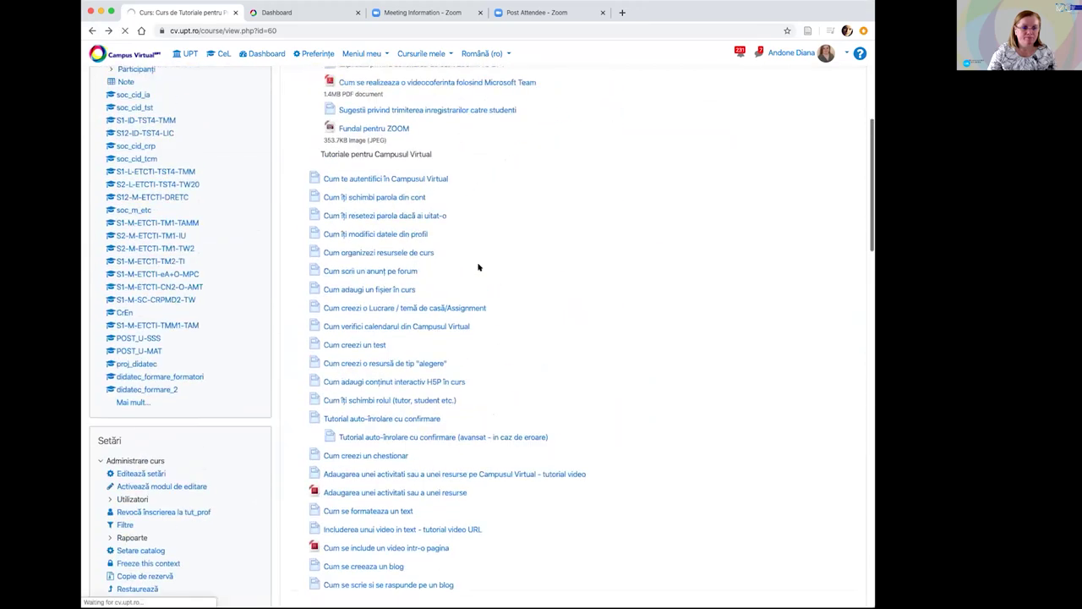
{"action": "scroll", "coordinate": [477, 267], "scroll_direction": "up", "scroll_amount": 4}
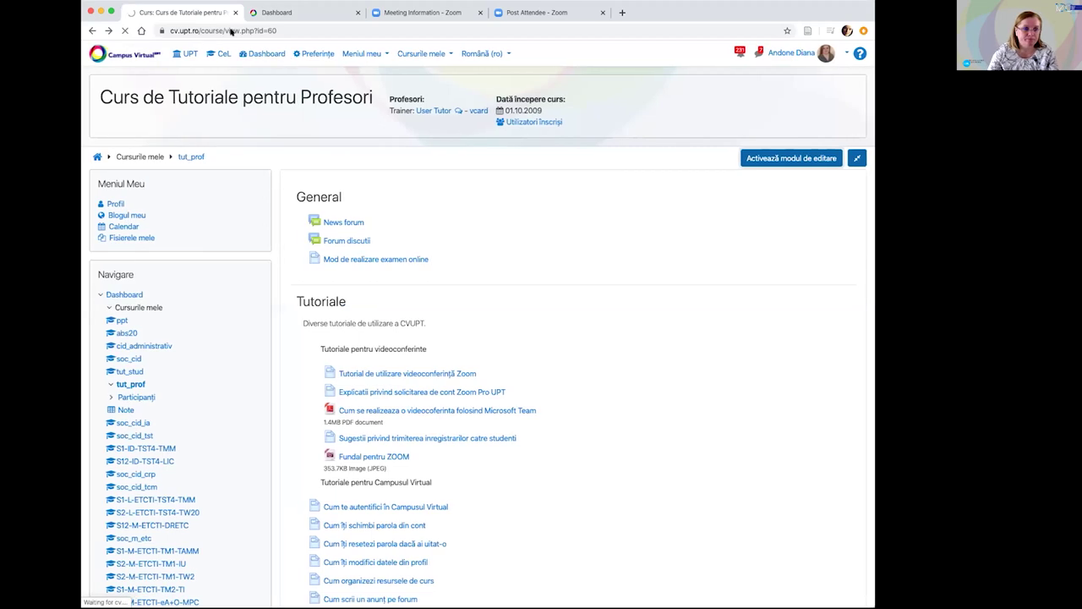
{"action": "left_click", "coordinate": [288, 23]}
{"action": "left_click", "coordinate": [291, 24]}
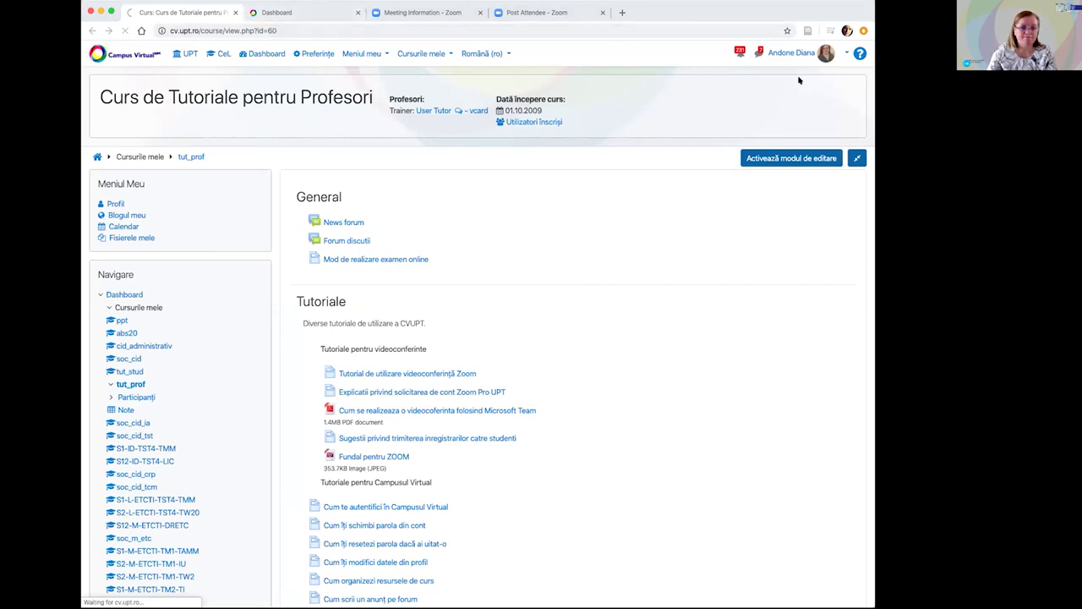
{"action": "left_click", "coordinate": [845, 54]}
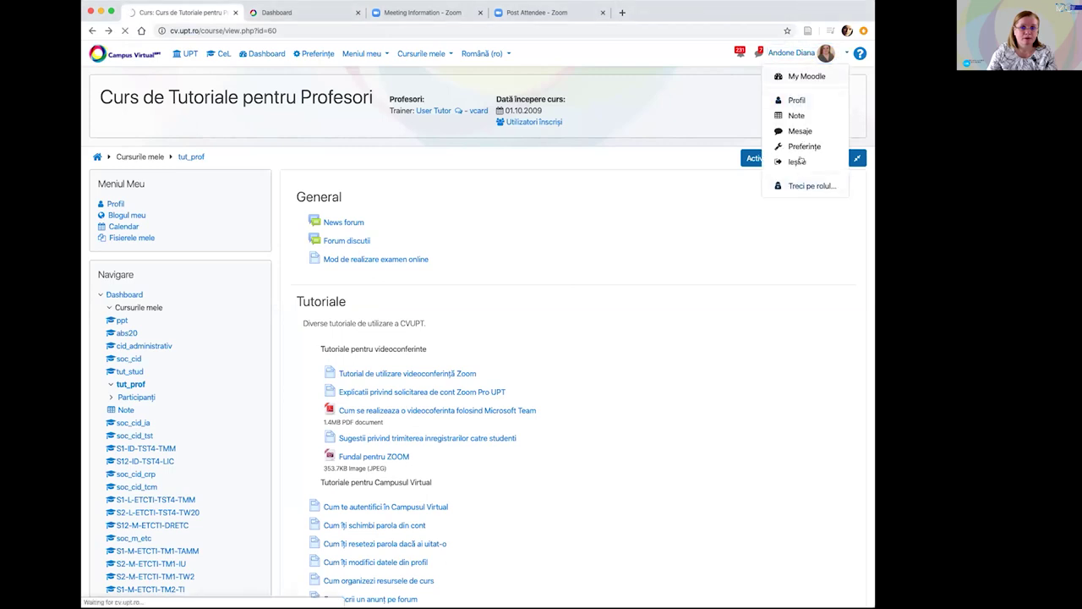
{"action": "left_click", "coordinate": [477, 154]}
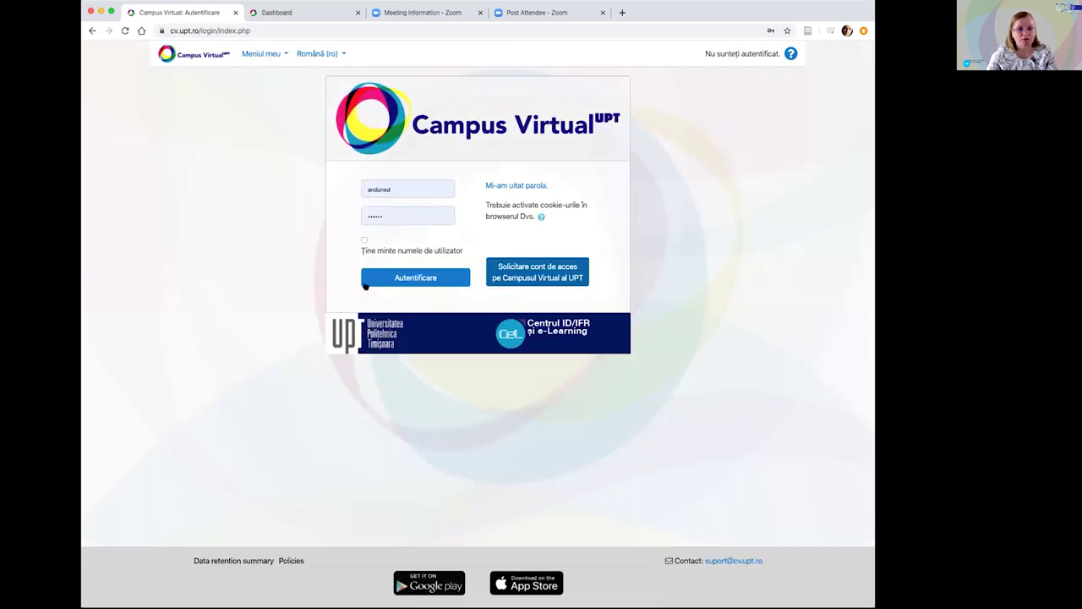
Log in with the prefilled account credentials and open the course "Curs de Tutoriale pentru Profesori" from the course overview.
{"action": "left_click", "coordinate": [432, 277]}
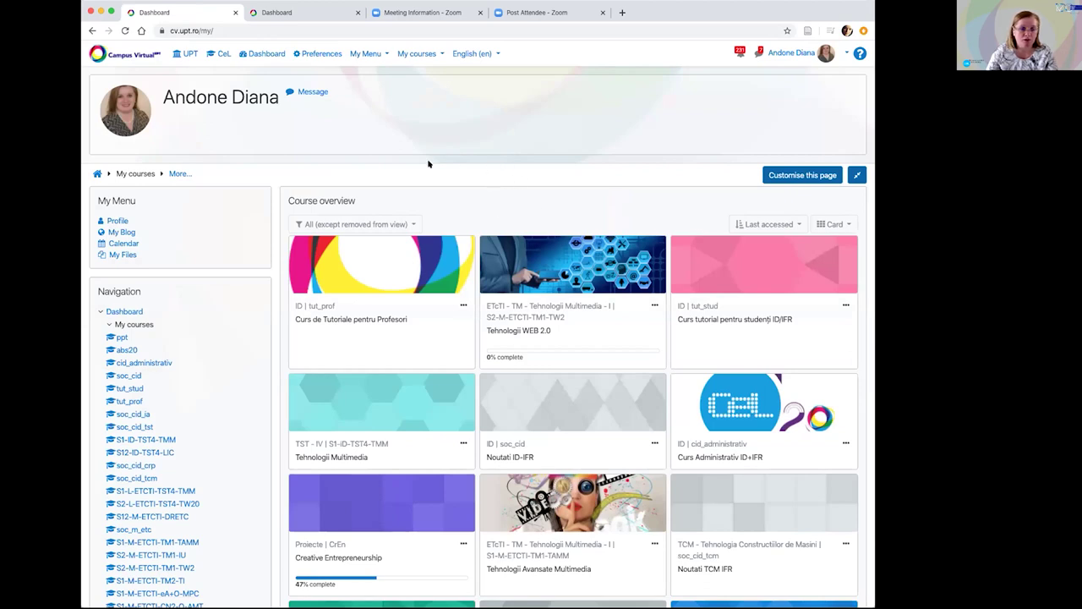
{"action": "scroll", "coordinate": [241, 186], "scroll_direction": "down", "scroll_amount": 15}
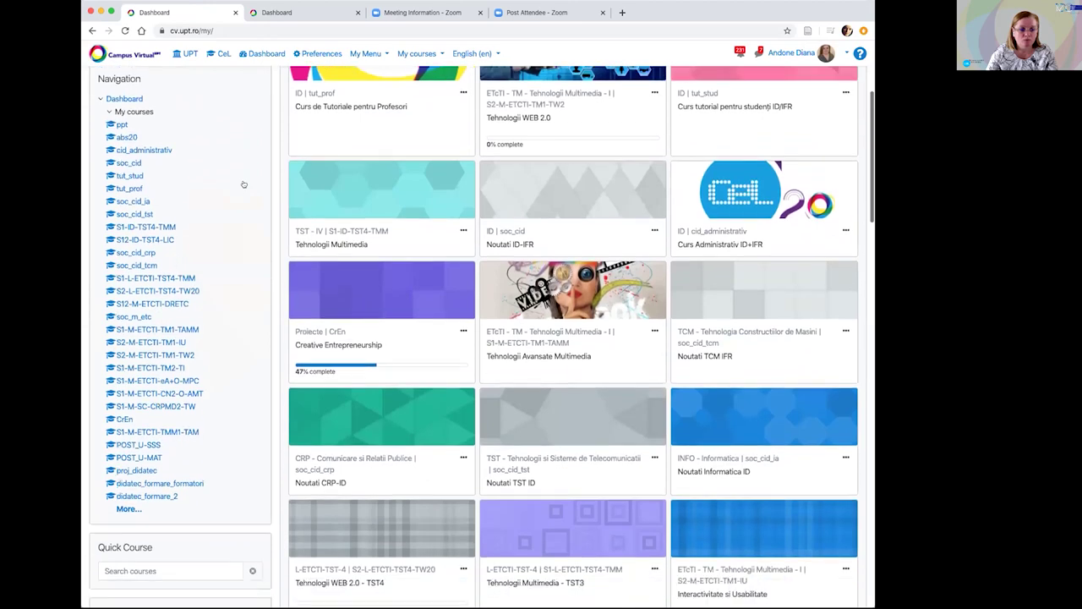
{"action": "scroll", "coordinate": [242, 184], "scroll_direction": "down", "scroll_amount": 15}
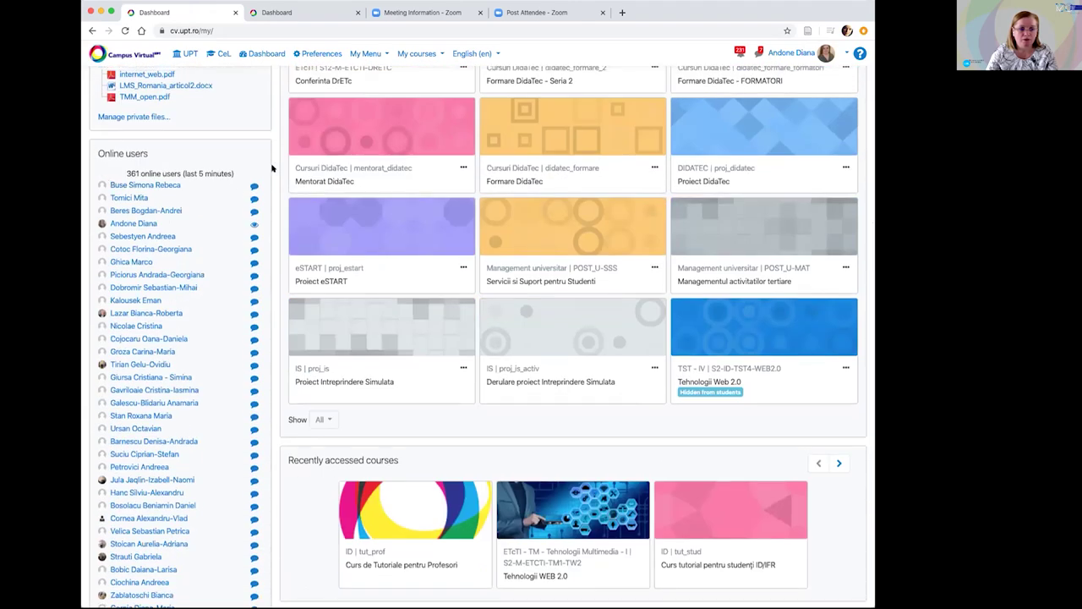
{"action": "scroll", "coordinate": [214, 167], "scroll_direction": "up", "scroll_amount": 5}
{"action": "scroll", "coordinate": [213, 167], "scroll_direction": "up", "scroll_amount": 15}
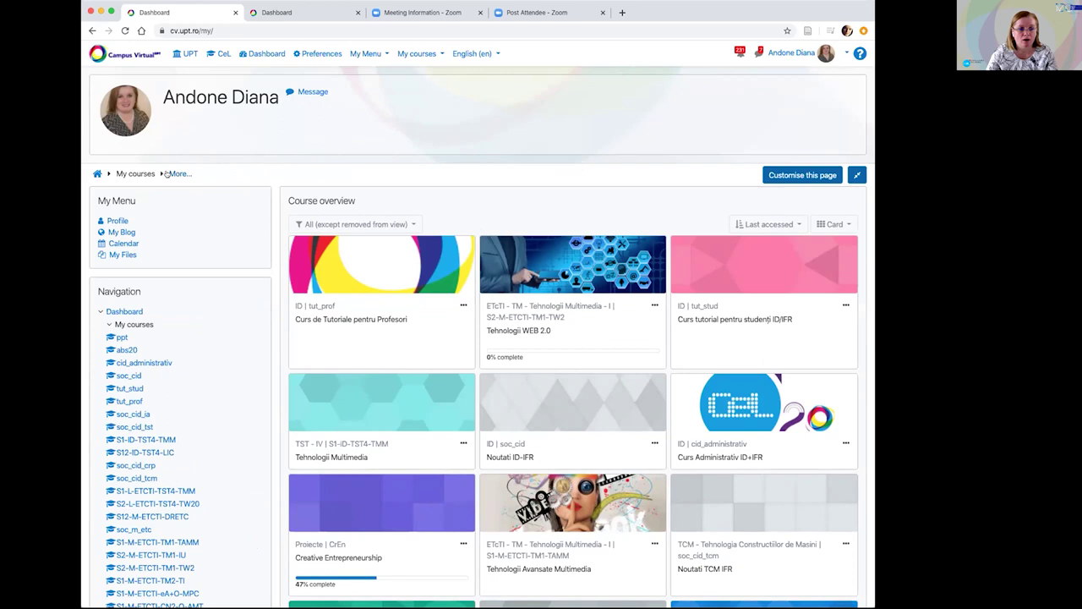
{"action": "left_click", "coordinate": [377, 319]}
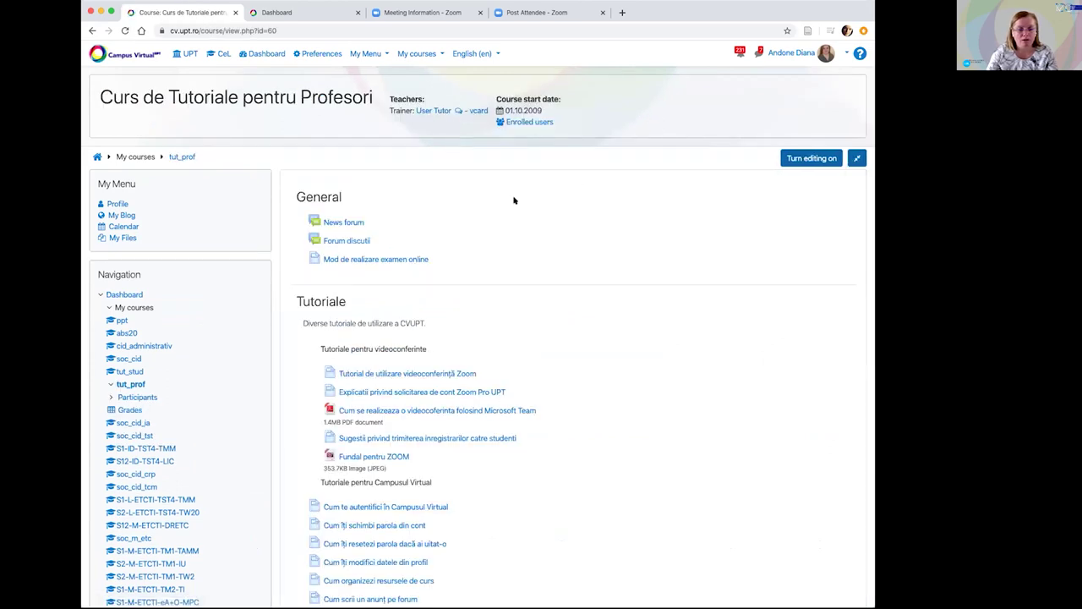
Turn on editing mode for the course "Curs de Tutoriale pentru Profesori".
{"action": "scroll", "coordinate": [477, 188], "scroll_direction": "down", "scroll_amount": 5}
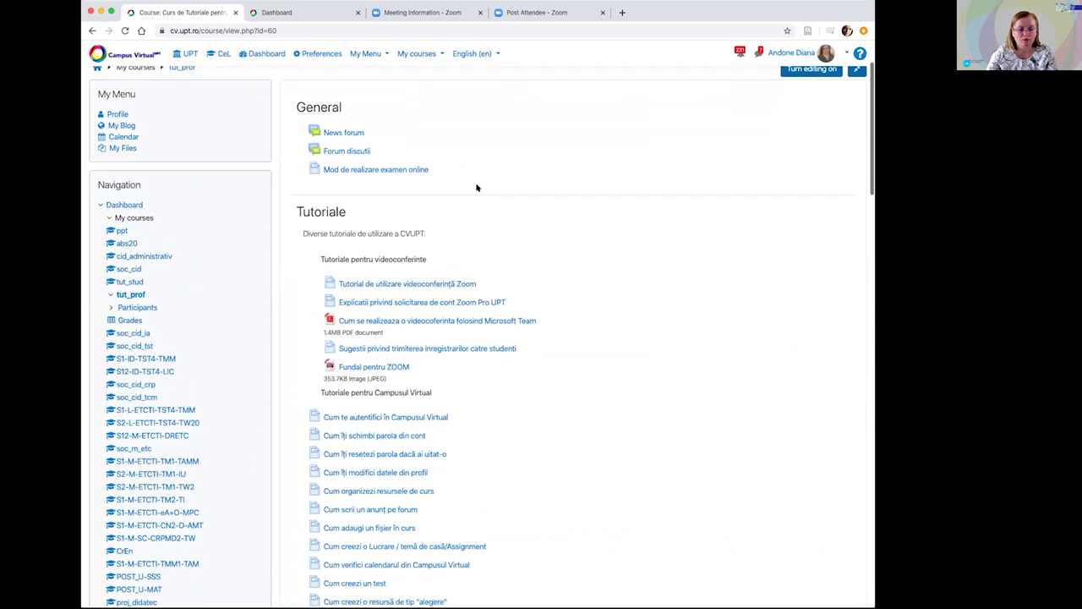
{"action": "scroll", "coordinate": [477, 188], "scroll_direction": "up", "scroll_amount": 2}
{"action": "scroll", "coordinate": [477, 187], "scroll_direction": "down", "scroll_amount": 2}
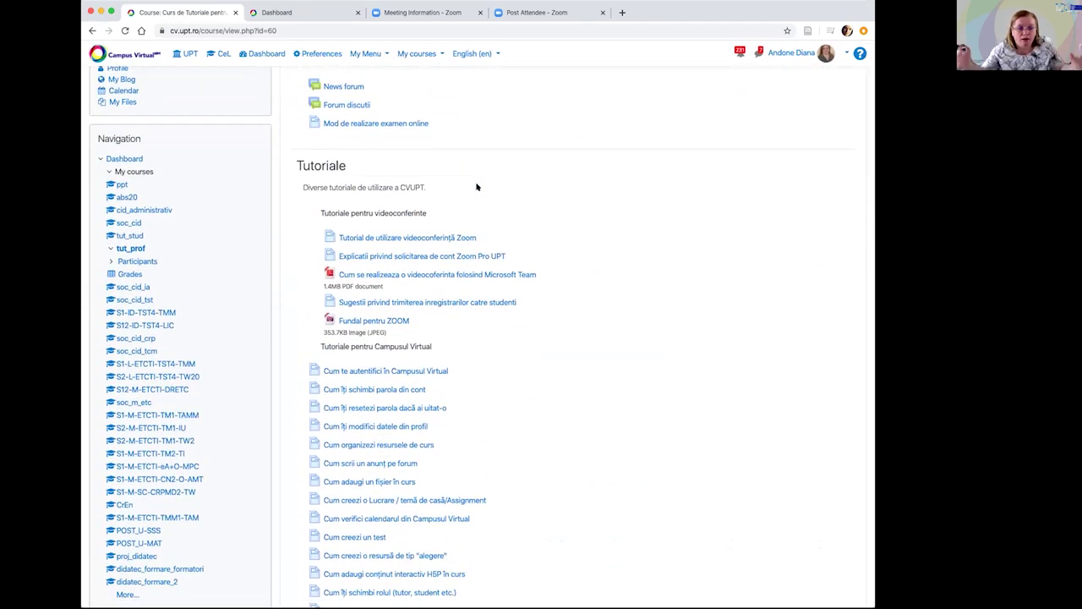
{"action": "scroll", "coordinate": [625, 147], "scroll_direction": "up", "scroll_amount": 3}
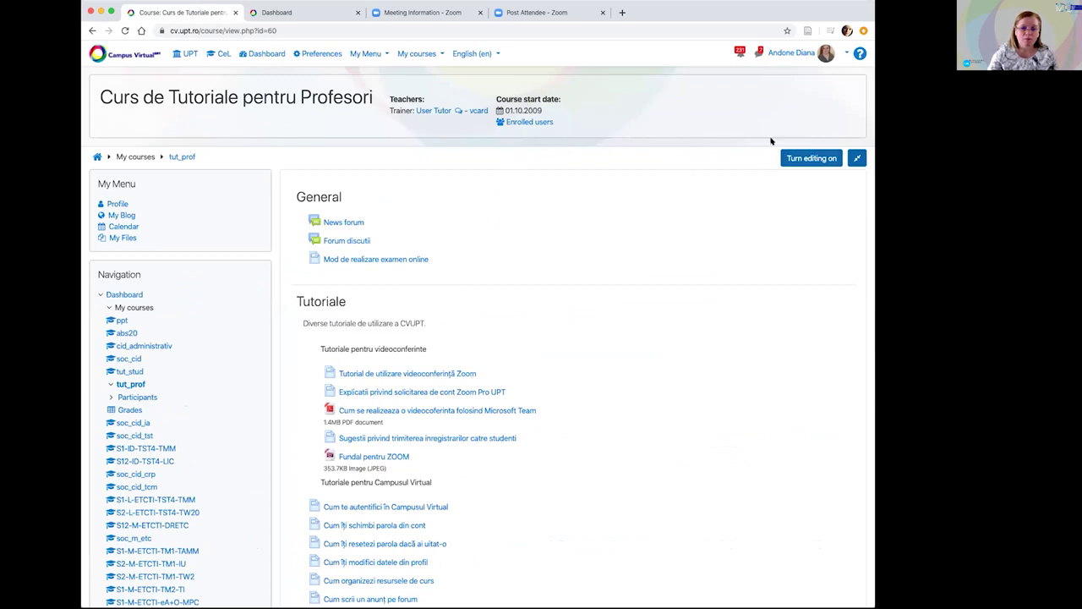
{"action": "left_click", "coordinate": [811, 158]}
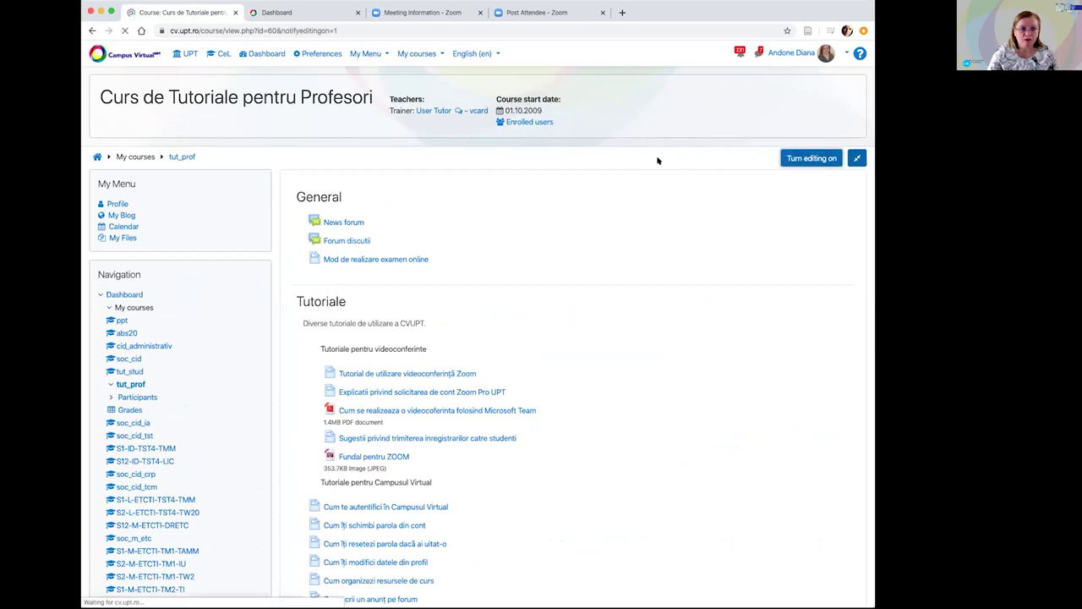
Examine the course sections and their editing controls, from General and Tutoriale down to Sesiuni de pregatire.
{"action": "scroll", "coordinate": [658, 161], "scroll_direction": "down", "scroll_amount": 15}
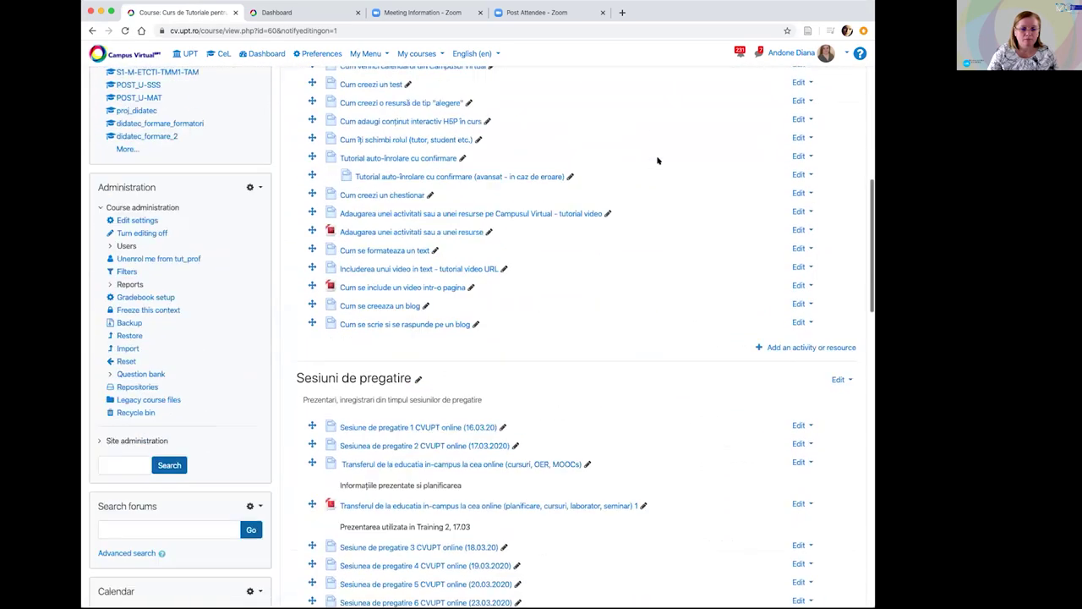
{"action": "scroll", "coordinate": [658, 160], "scroll_direction": "down", "scroll_amount": 2}
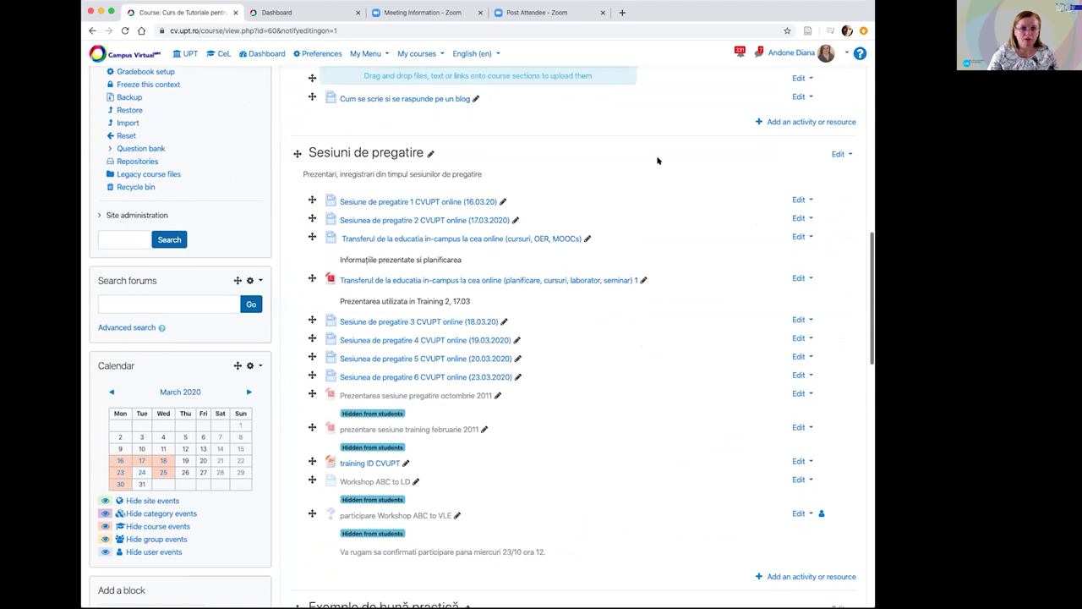
{"action": "scroll", "coordinate": [657, 160], "scroll_direction": "up", "scroll_amount": 15}
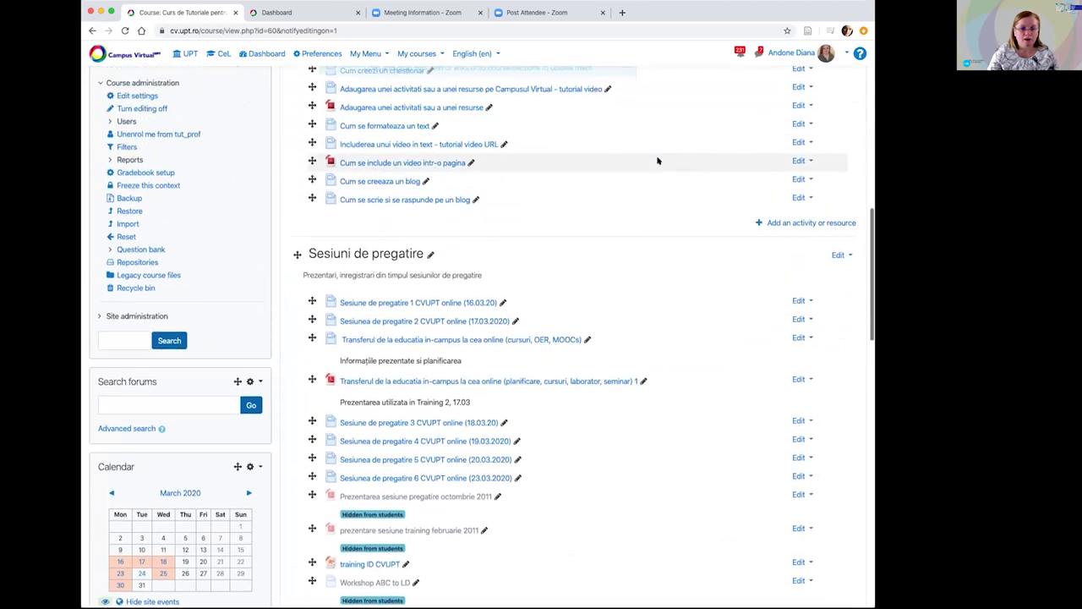
{"action": "scroll", "coordinate": [658, 160], "scroll_direction": "down", "scroll_amount": 5}
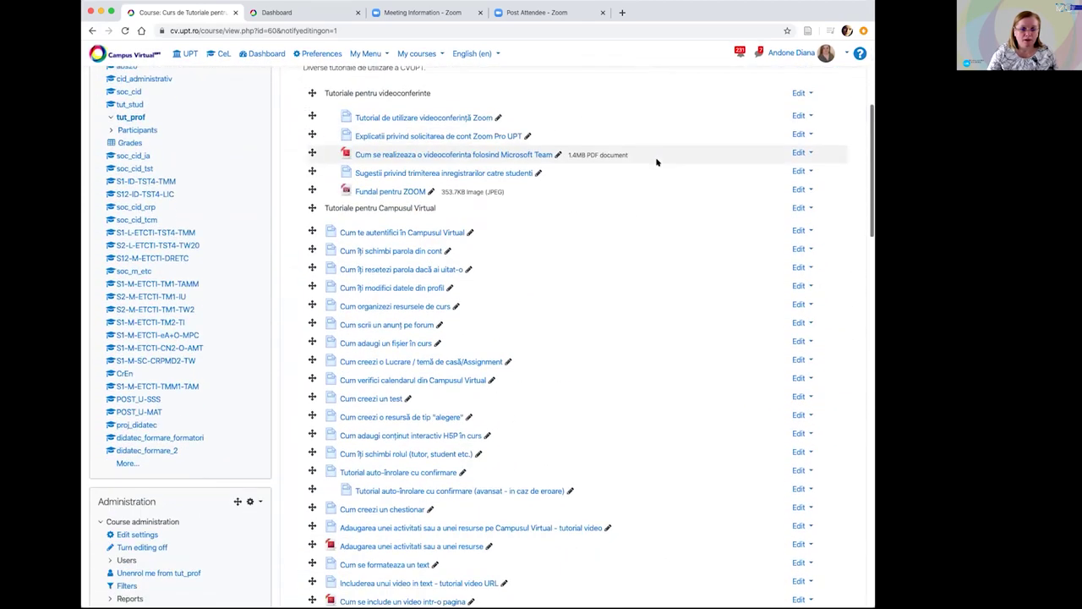
{"action": "scroll", "coordinate": [658, 161], "scroll_direction": "down", "scroll_amount": 8}
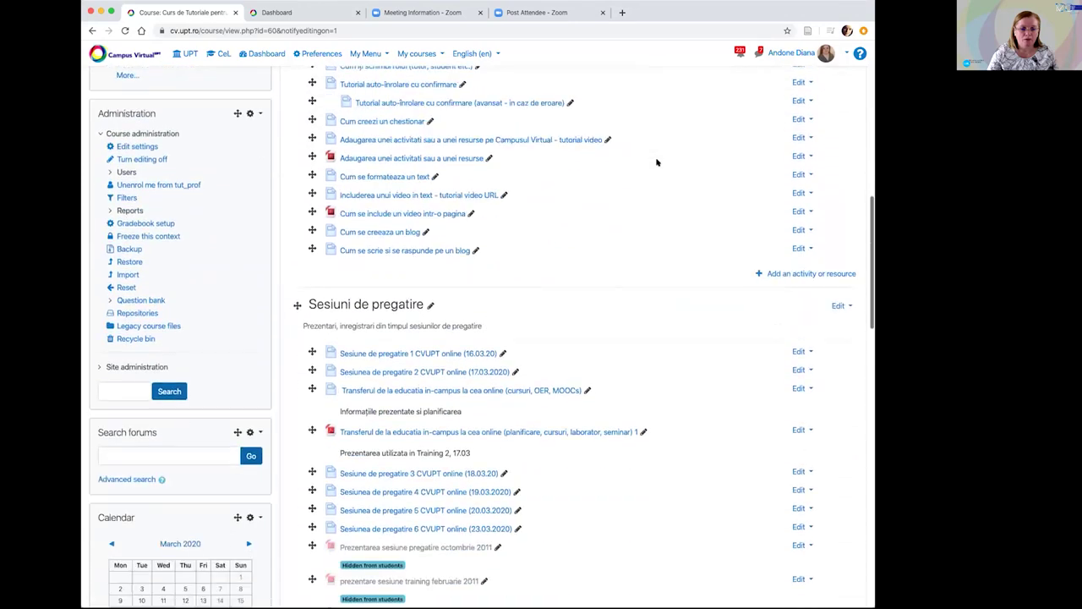
{"action": "scroll", "coordinate": [657, 161], "scroll_direction": "up", "scroll_amount": 15}
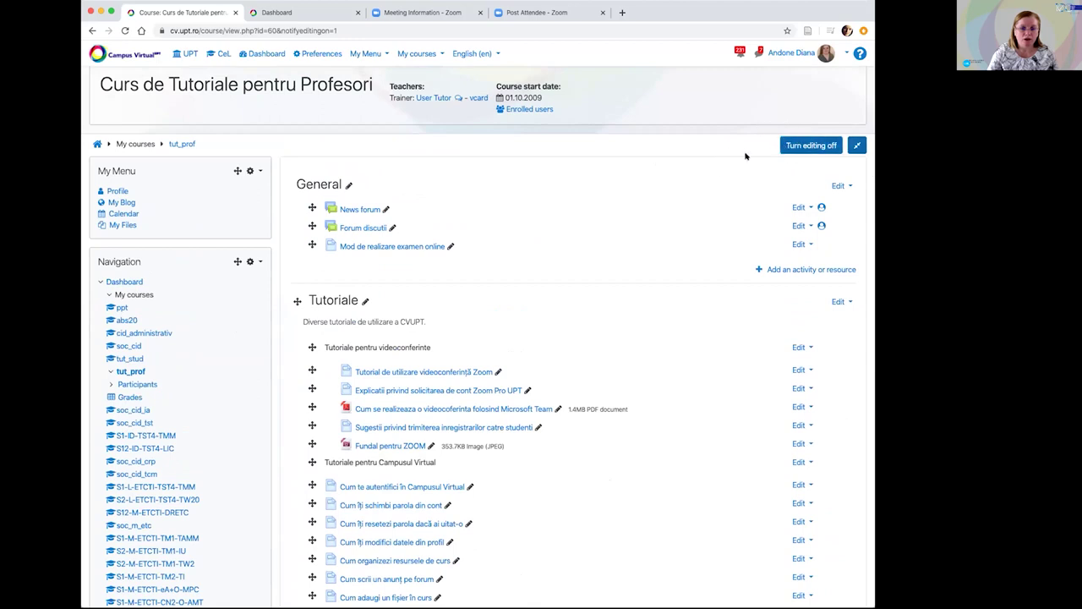
{"action": "scroll", "coordinate": [676, 156], "scroll_direction": "down", "scroll_amount": 4}
{"action": "scroll", "coordinate": [655, 152], "scroll_direction": "up", "scroll_amount": 4}
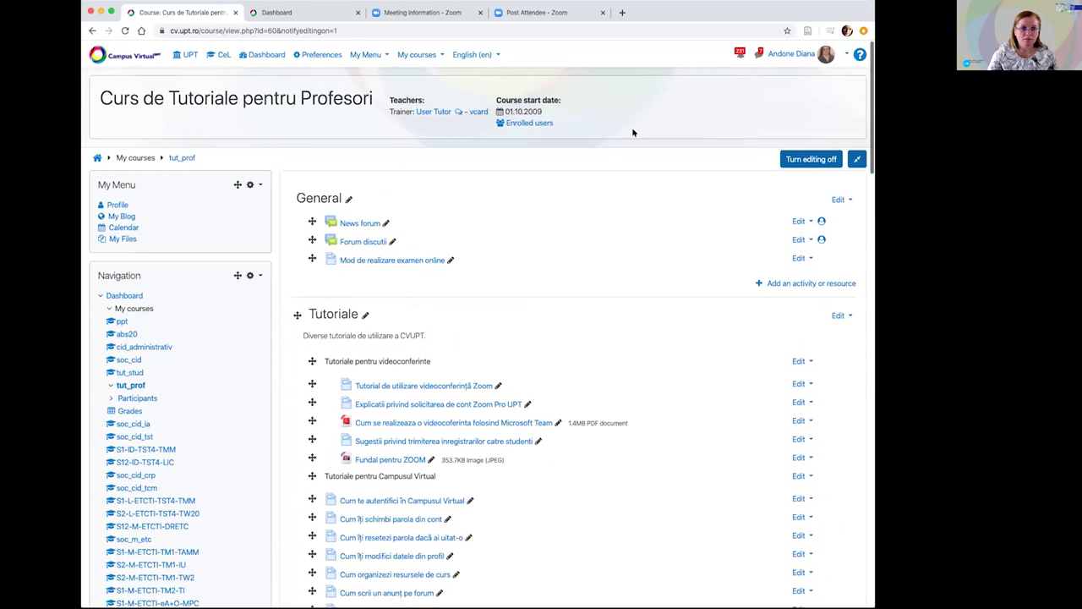
Switch the interface language from English to Romanian (Română).
{"action": "left_click", "coordinate": [474, 53]}
{"action": "left_click", "coordinate": [505, 90]}
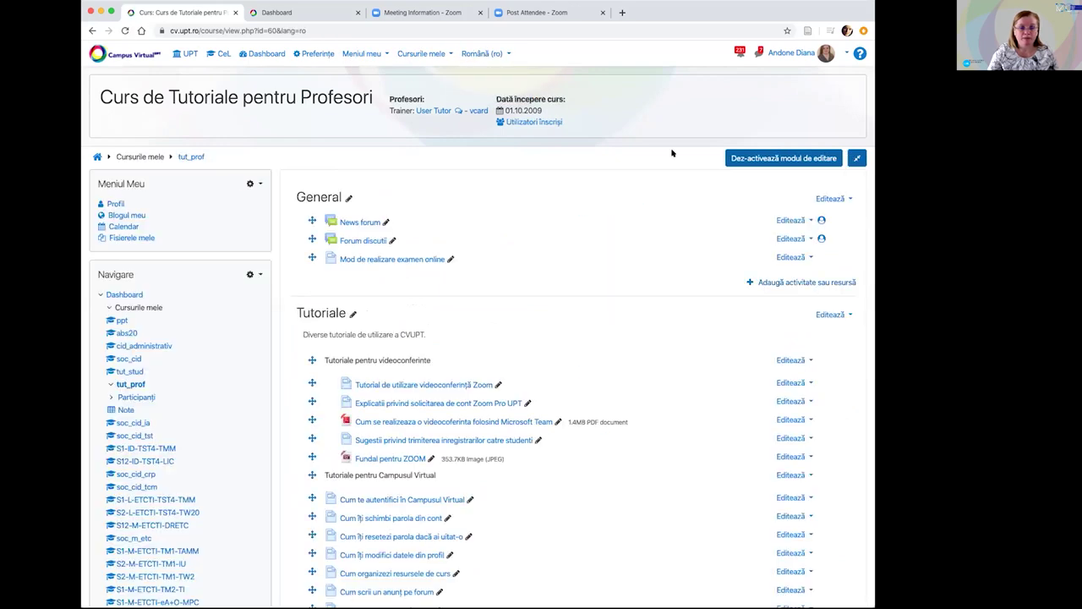
Delete the Zoom meeting "test", the last item just above the Tutoriale vechi section, and confirm the deletion.
{"action": "scroll", "coordinate": [674, 161], "scroll_direction": "down", "scroll_amount": 8}
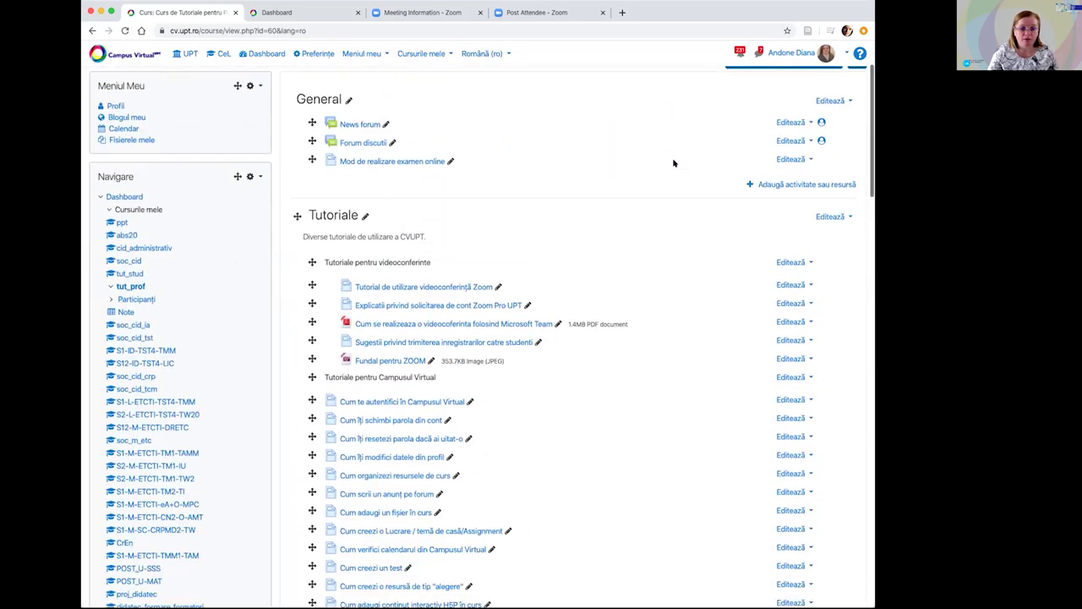
{"action": "scroll", "coordinate": [674, 161], "scroll_direction": "up", "scroll_amount": 2}
{"action": "scroll", "coordinate": [673, 161], "scroll_direction": "down", "scroll_amount": 10}
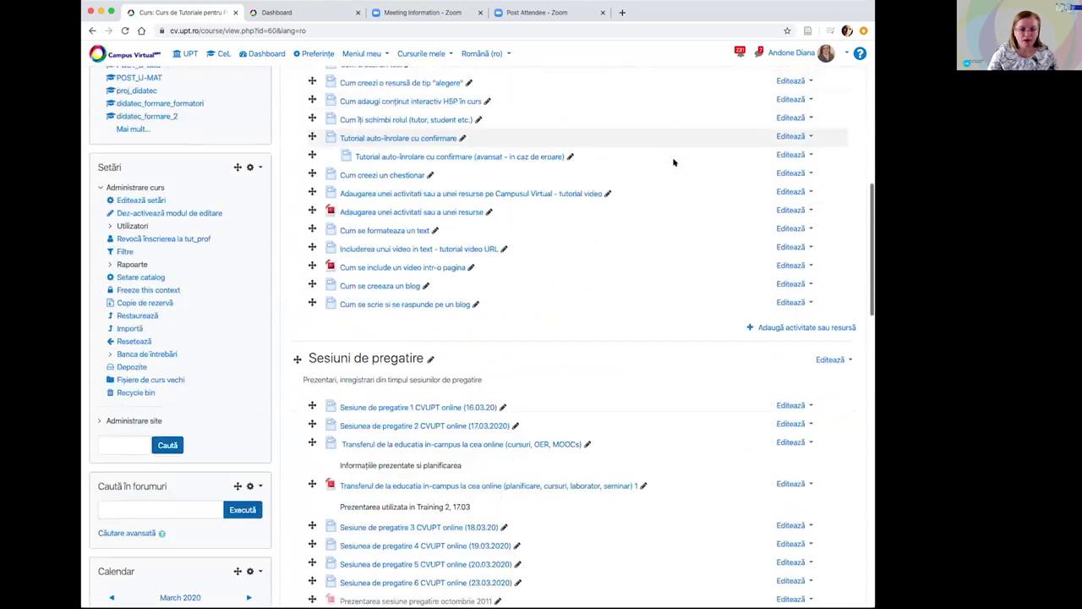
{"action": "scroll", "coordinate": [673, 161], "scroll_direction": "down", "scroll_amount": 18}
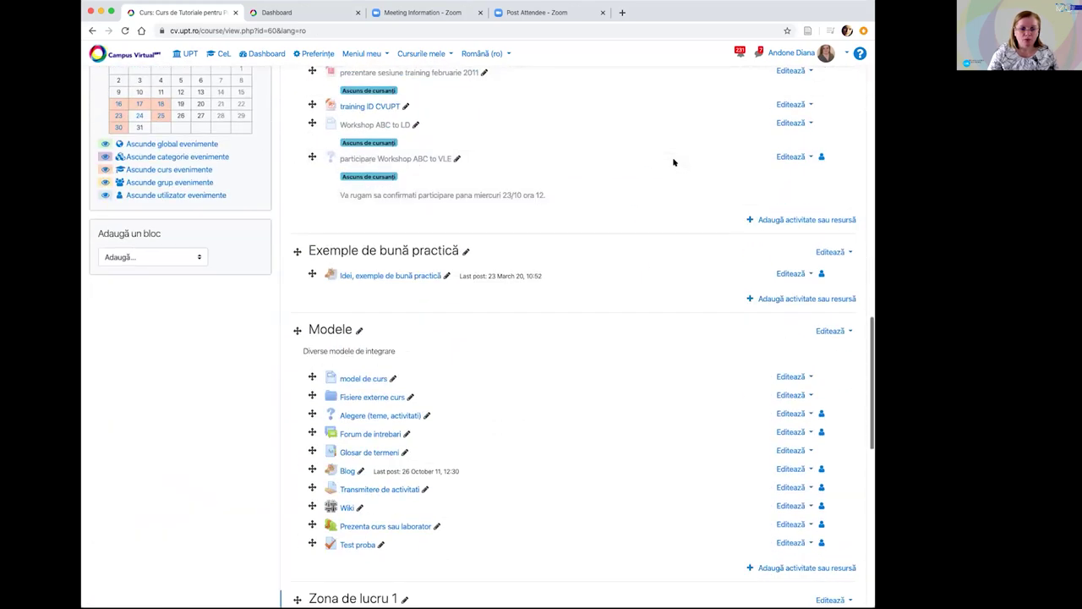
{"action": "scroll", "coordinate": [674, 162], "scroll_direction": "down", "scroll_amount": 5}
{"action": "scroll", "coordinate": [444, 120], "scroll_direction": "down", "scroll_amount": 1}
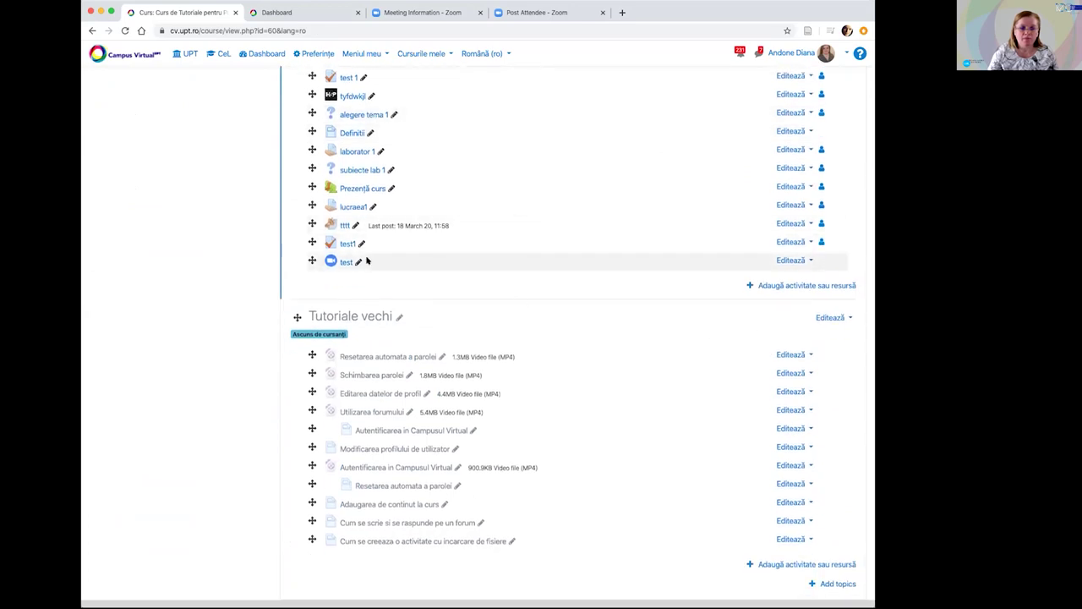
{"action": "left_click", "coordinate": [794, 261]}
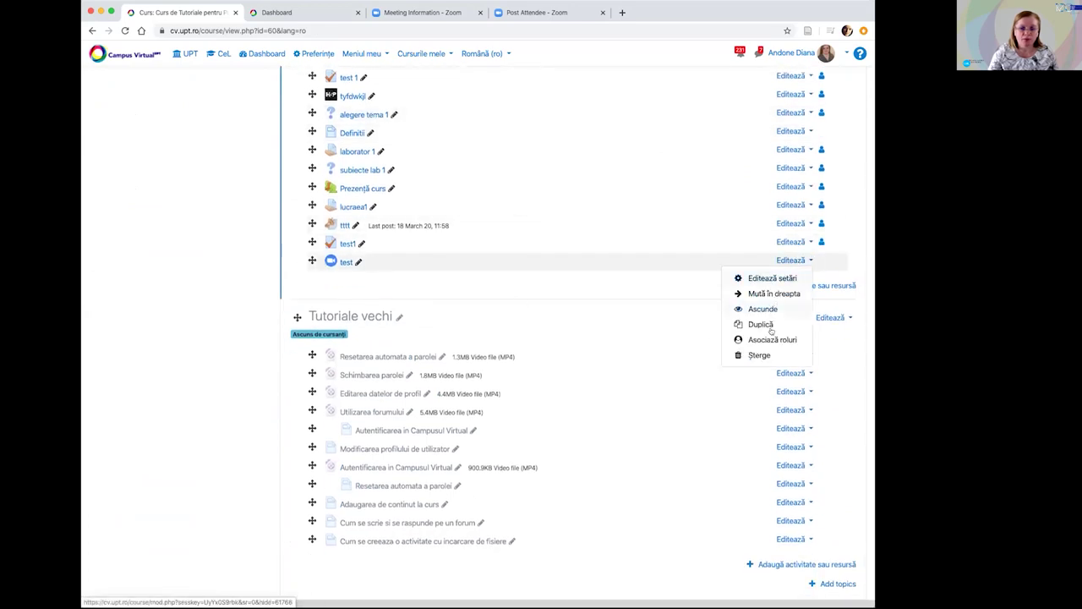
{"action": "left_click", "coordinate": [756, 355]}
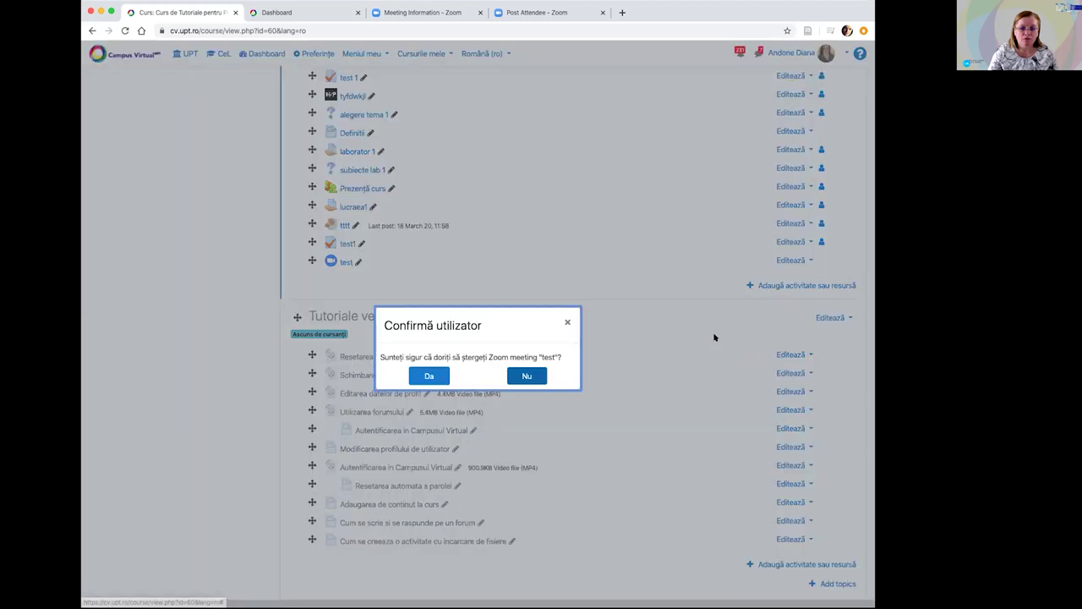
{"action": "left_click", "coordinate": [428, 375]}
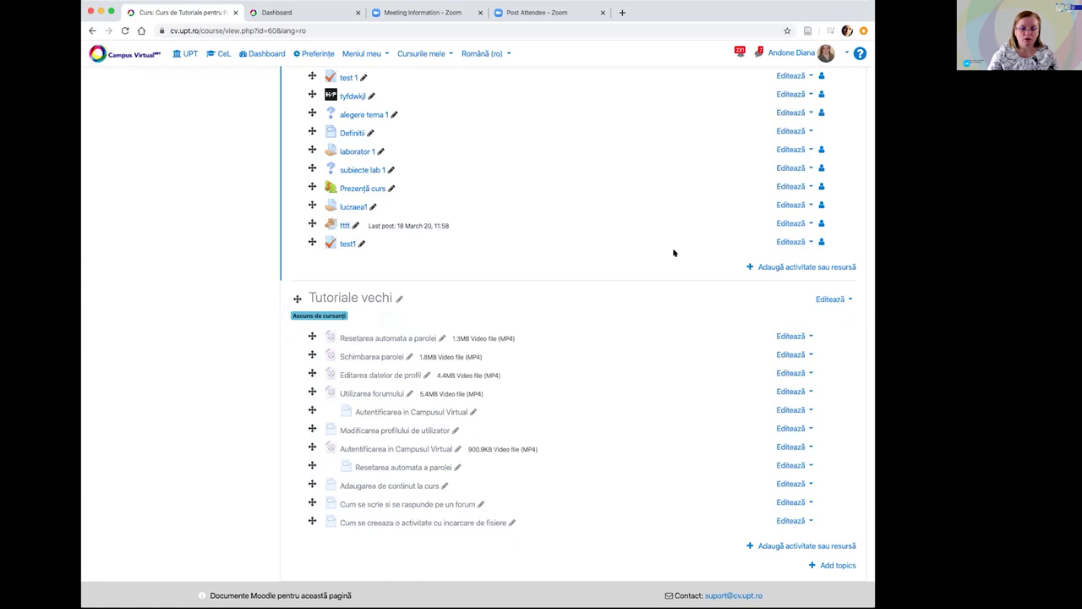
Start adding a Zoom Meeting activity to the section just above Tutoriale vechi.
{"action": "scroll", "coordinate": [785, 269], "scroll_direction": "down", "scroll_amount": 1}
{"action": "left_click", "coordinate": [785, 269]}
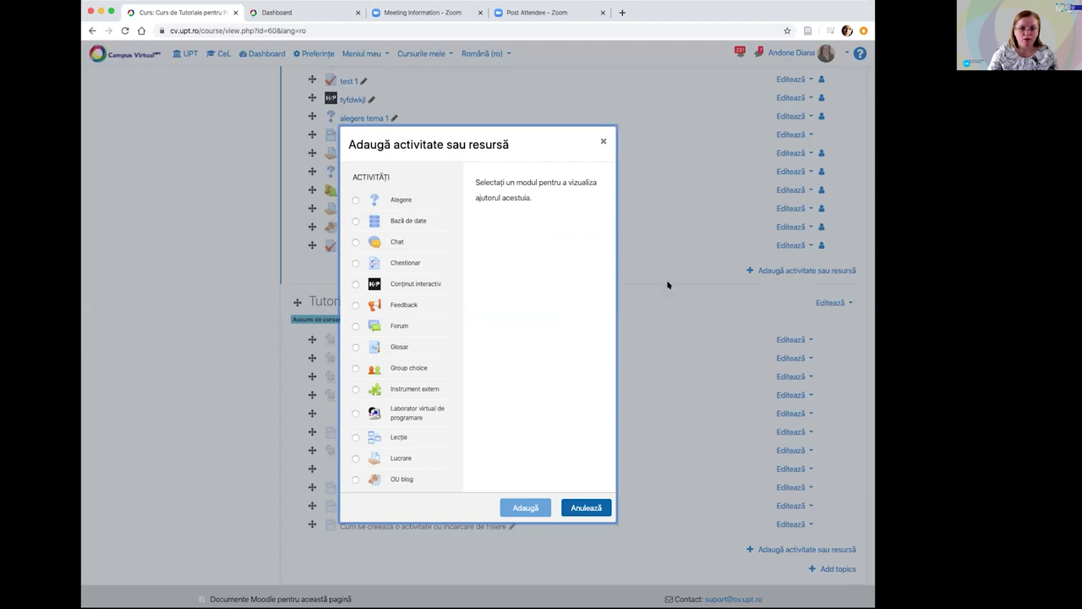
{"action": "scroll", "coordinate": [389, 296], "scroll_direction": "down", "scroll_amount": 5}
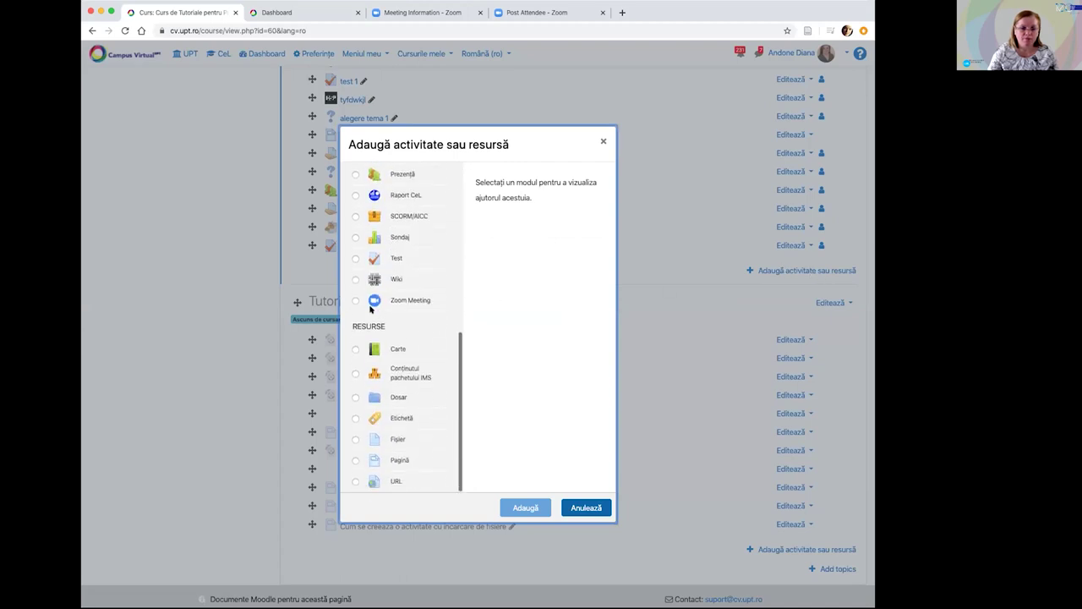
{"action": "left_click", "coordinate": [354, 301]}
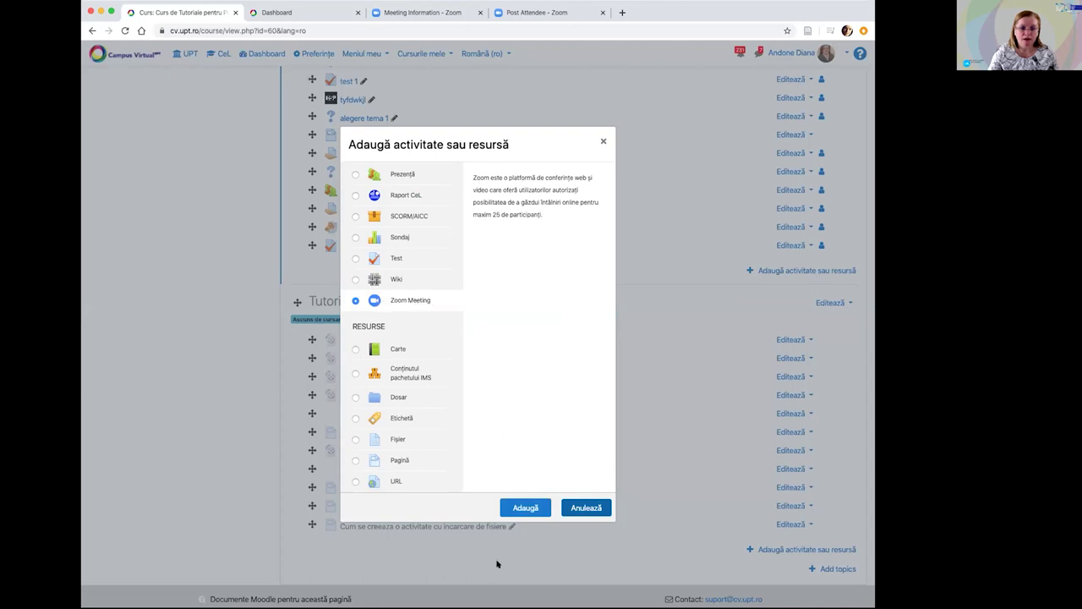
{"action": "scroll", "coordinate": [395, 251], "scroll_direction": "up", "scroll_amount": 2}
{"action": "scroll", "coordinate": [394, 251], "scroll_direction": "up", "scroll_amount": 2}
{"action": "scroll", "coordinate": [395, 253], "scroll_direction": "down", "scroll_amount": 3}
{"action": "scroll", "coordinate": [415, 275], "scroll_direction": "up", "scroll_amount": 3}
{"action": "scroll", "coordinate": [416, 275], "scroll_direction": "up", "scroll_amount": 1}
{"action": "scroll", "coordinate": [414, 274], "scroll_direction": "down", "scroll_amount": 4}
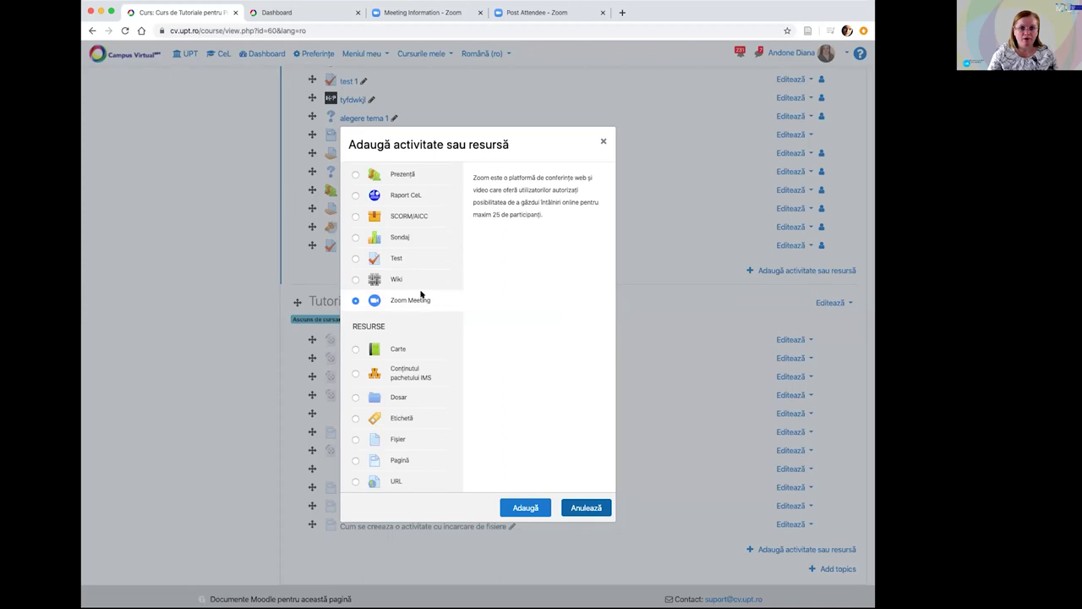
{"action": "left_click", "coordinate": [517, 508]}
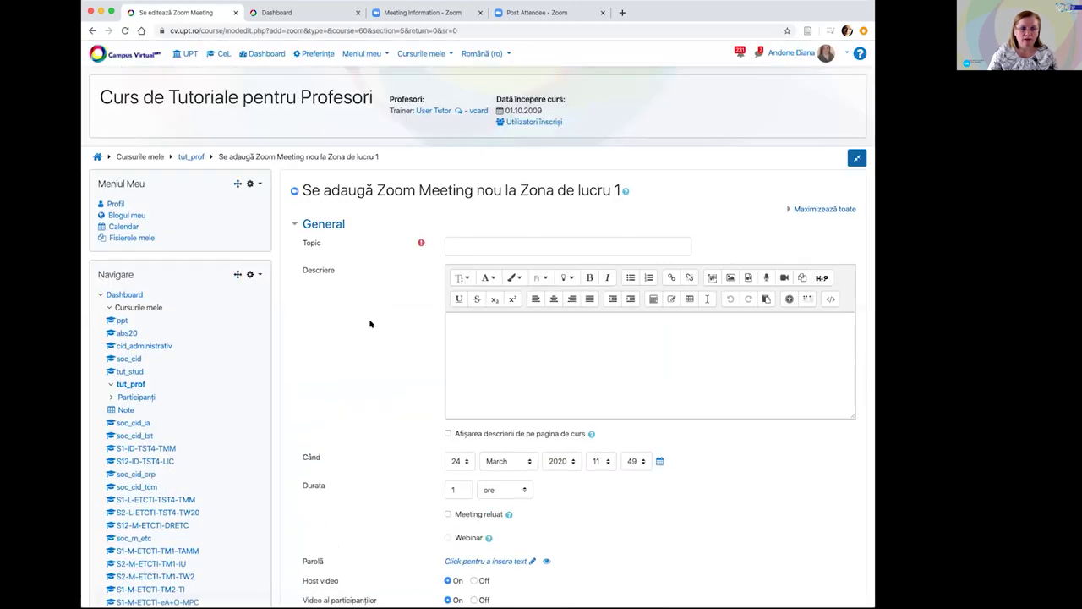
Examine the new Zoom meeting form, from the topic and description to the date, duration, password, video and audio options.
{"action": "scroll", "coordinate": [374, 335], "scroll_direction": "down", "scroll_amount": 3}
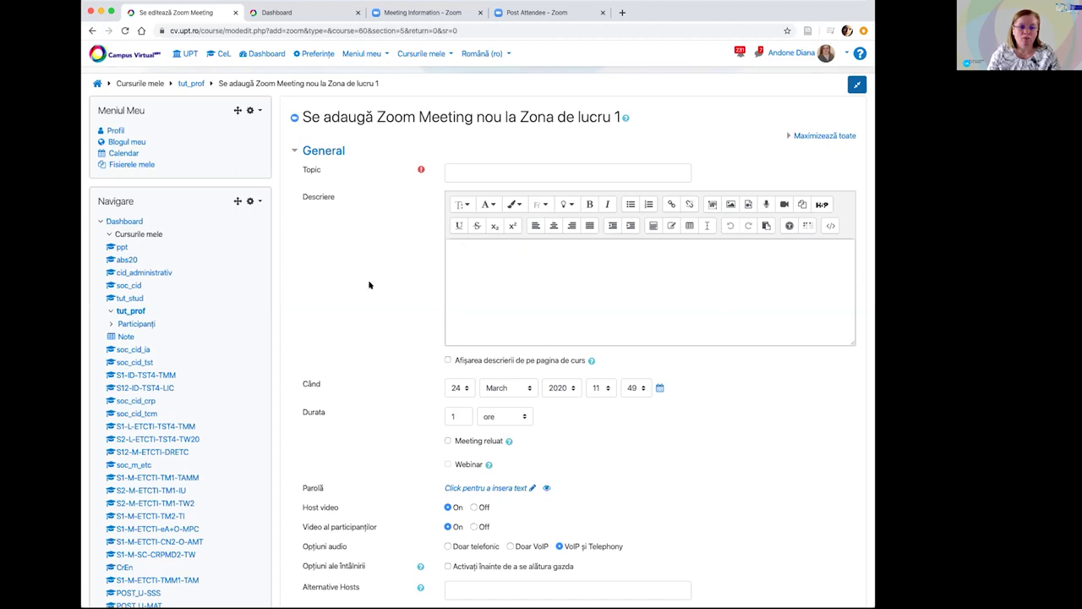
{"action": "scroll", "coordinate": [469, 59], "scroll_direction": "down", "scroll_amount": 1}
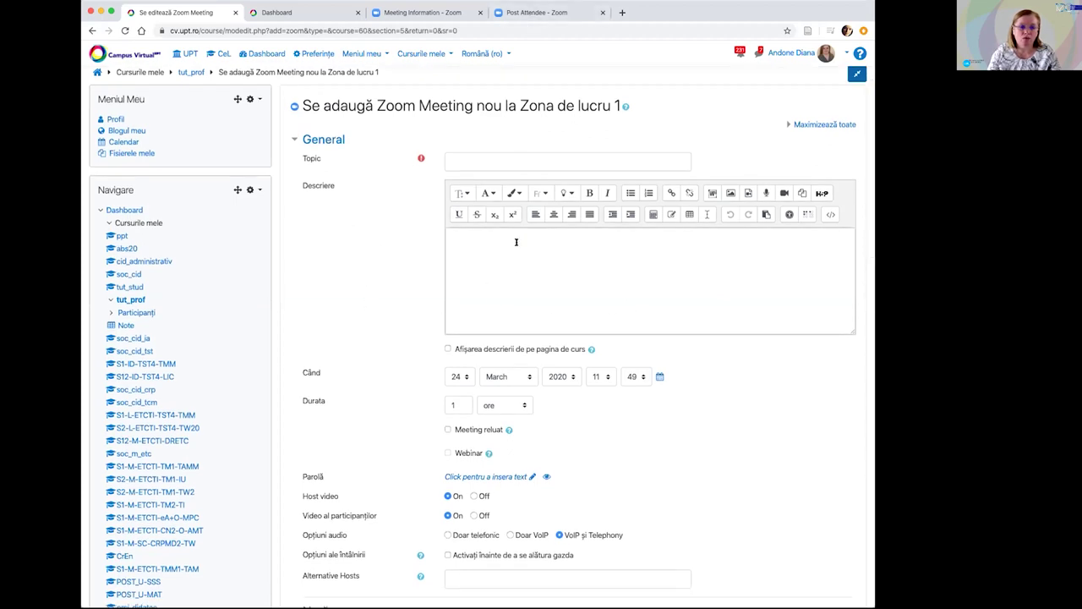
{"action": "scroll", "coordinate": [542, 195], "scroll_direction": "up", "scroll_amount": 1}
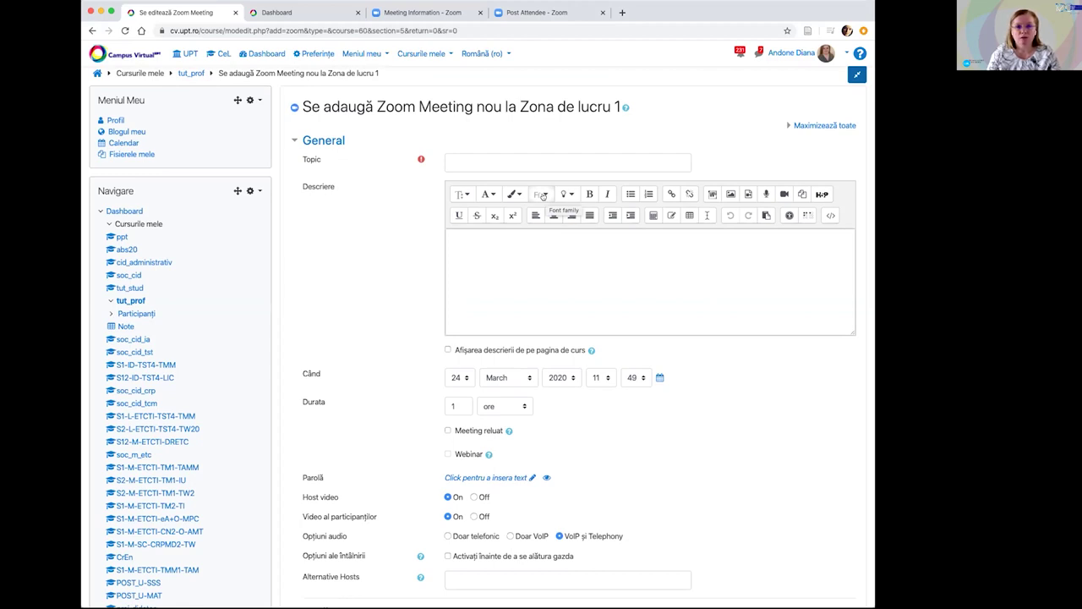
{"action": "scroll", "coordinate": [542, 195], "scroll_direction": "up", "scroll_amount": 2}
{"action": "scroll", "coordinate": [544, 195], "scroll_direction": "down", "scroll_amount": 2}
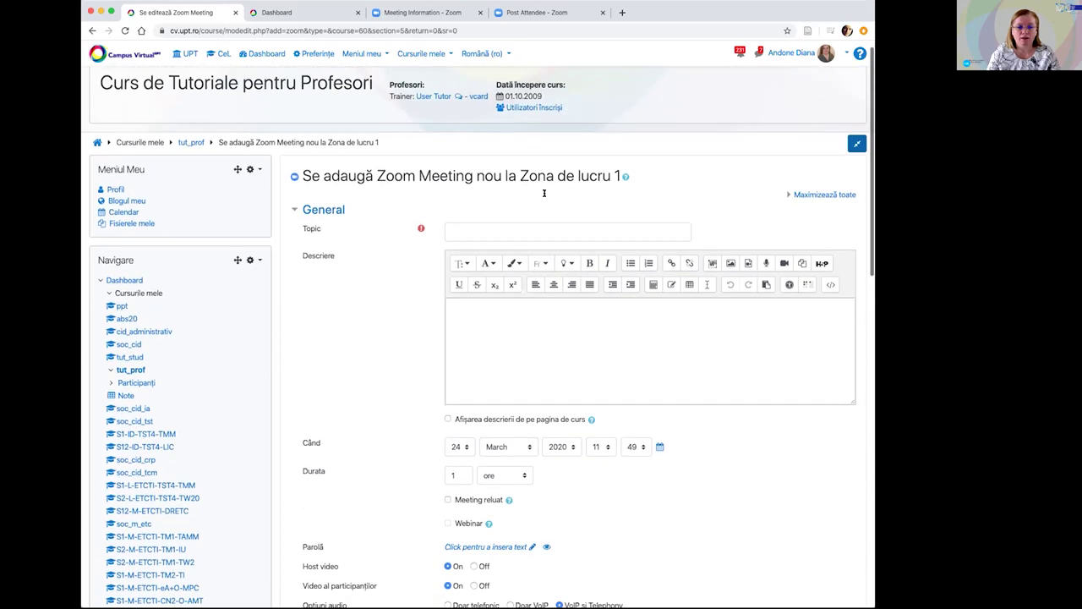
{"action": "scroll", "coordinate": [544, 195], "scroll_direction": "down", "scroll_amount": 3}
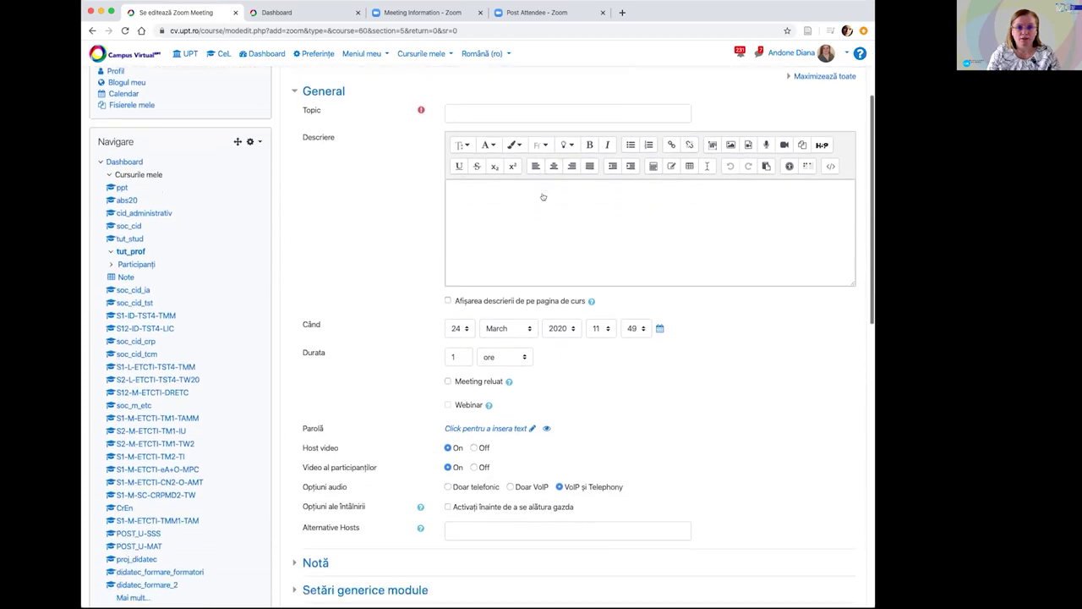
{"action": "scroll", "coordinate": [543, 192], "scroll_direction": "up", "scroll_amount": 5}
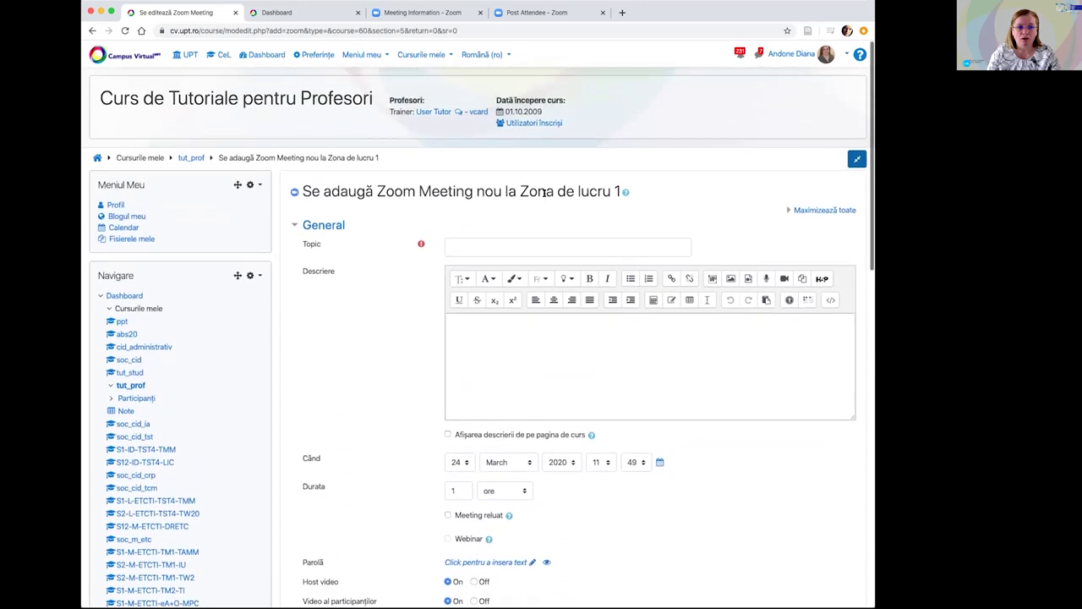
{"action": "scroll", "coordinate": [542, 192], "scroll_direction": "down", "scroll_amount": 1}
{"action": "scroll", "coordinate": [542, 193], "scroll_direction": "down", "scroll_amount": 3}
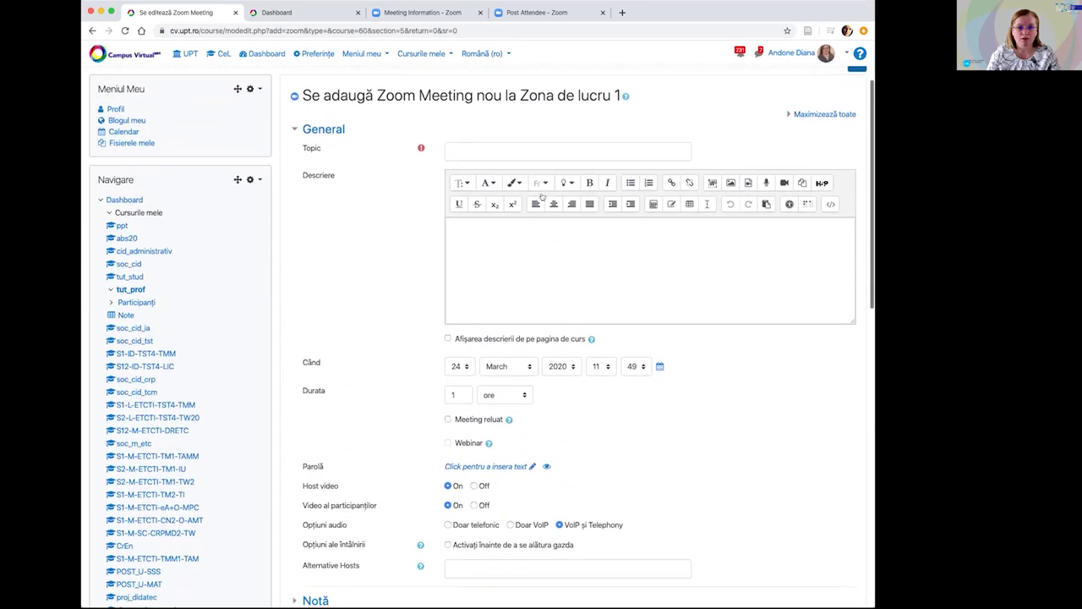
Give the meeting the topic "test 1" and set its start minutes to 59.
{"action": "left_click", "coordinate": [470, 122]}
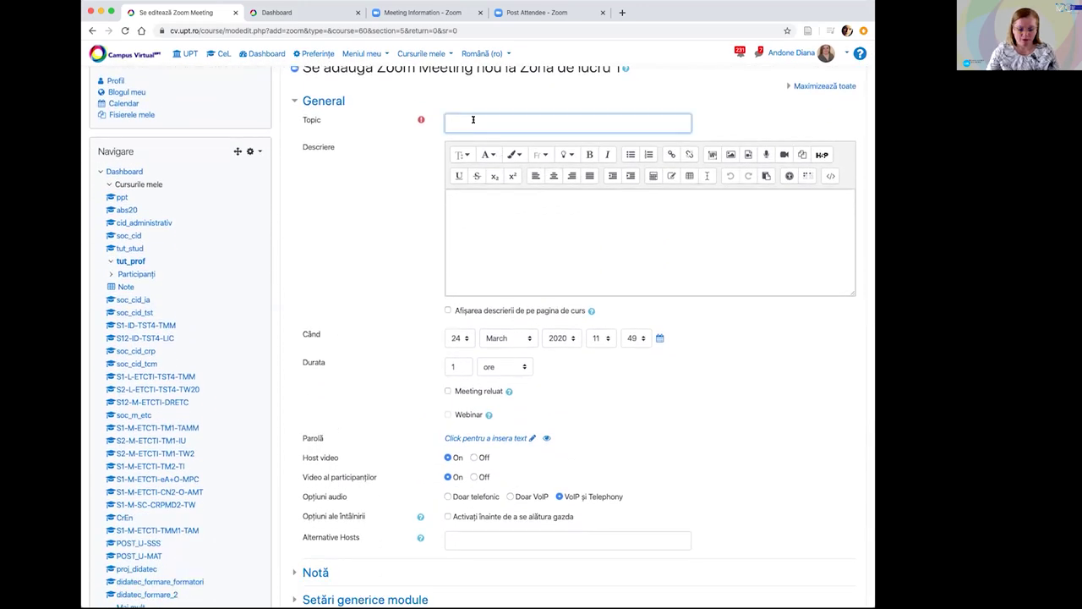
{"action": "type", "text": "test 1"}
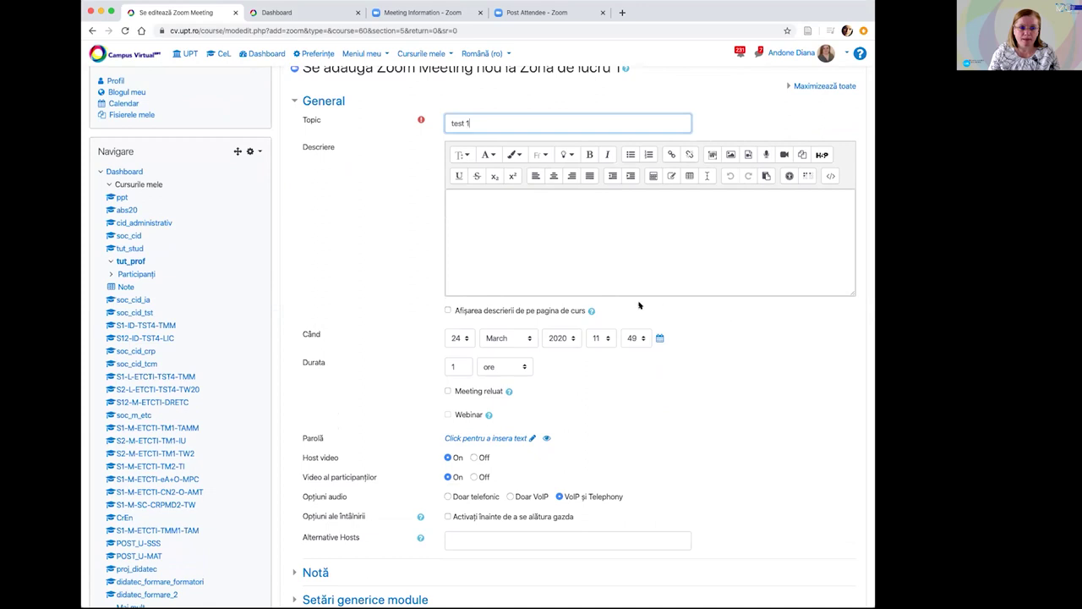
{"action": "scroll", "coordinate": [637, 304], "scroll_direction": "down", "scroll_amount": 1}
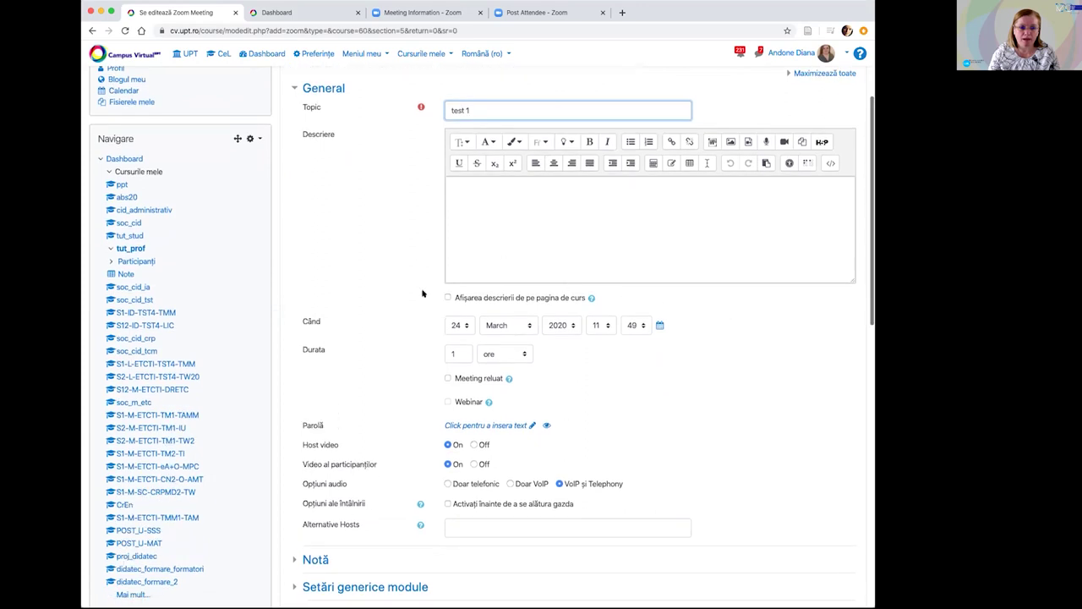
{"action": "left_click", "coordinate": [635, 327]}
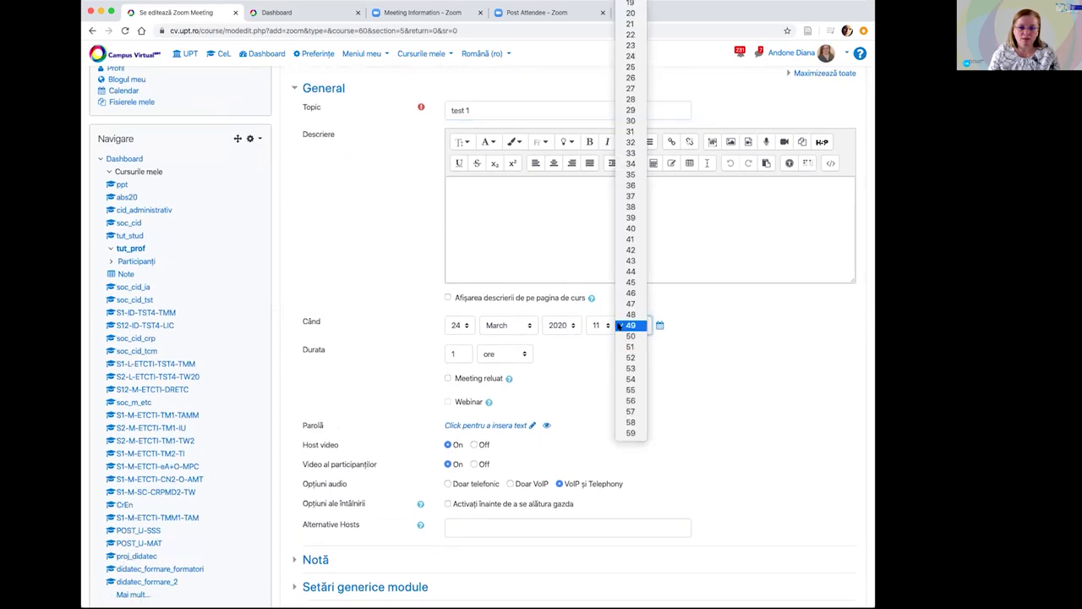
{"action": "left_click", "coordinate": [631, 433]}
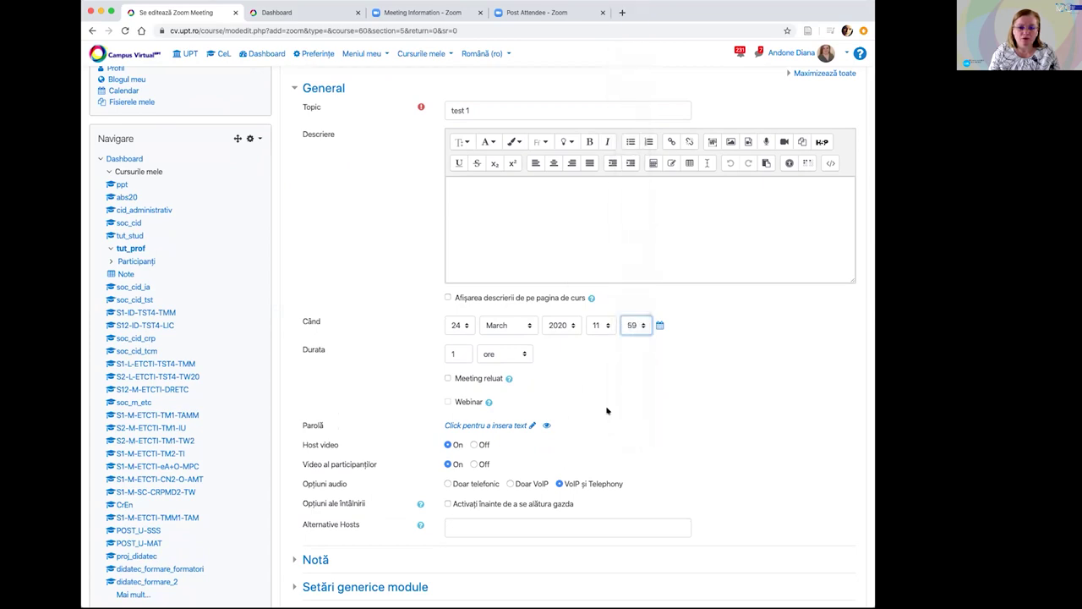
Try the recurring option Meeting reluat and clear it again.
{"action": "scroll", "coordinate": [608, 368], "scroll_direction": "down", "scroll_amount": 5}
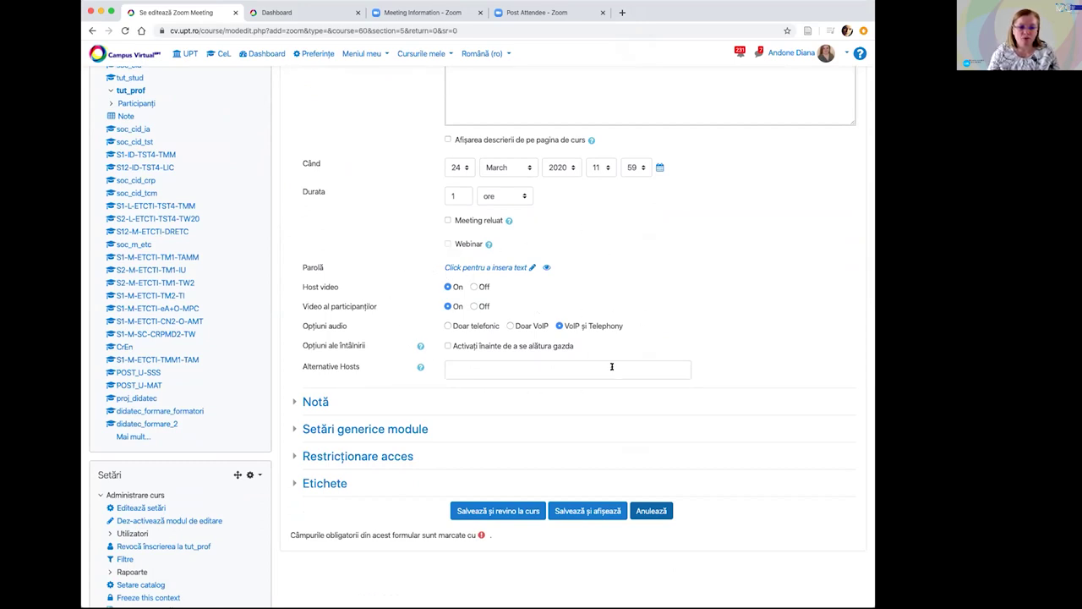
{"action": "left_click", "coordinate": [448, 220]}
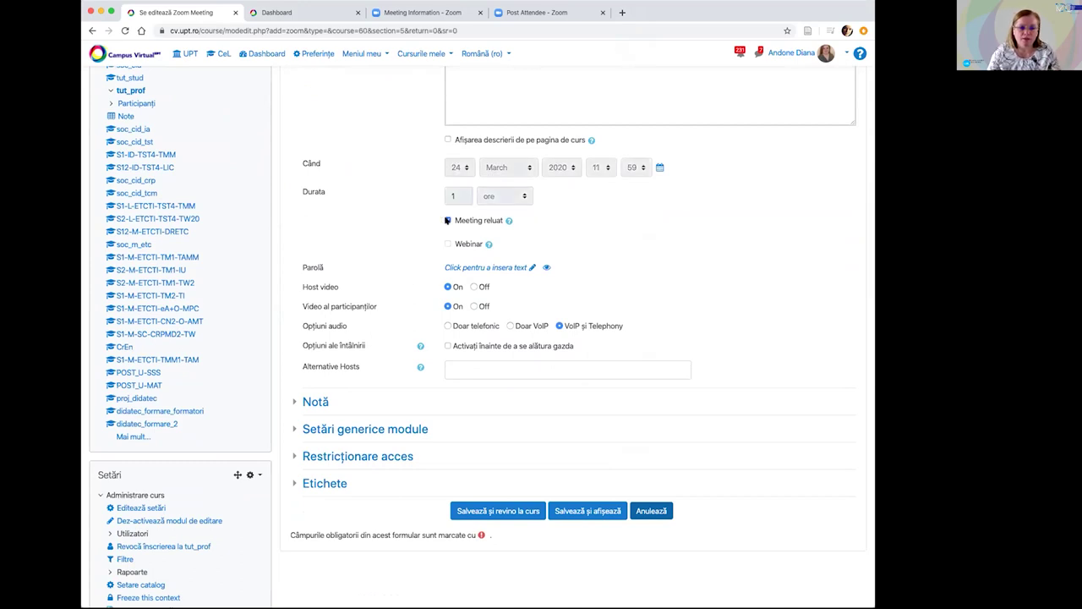
{"action": "left_click", "coordinate": [447, 220]}
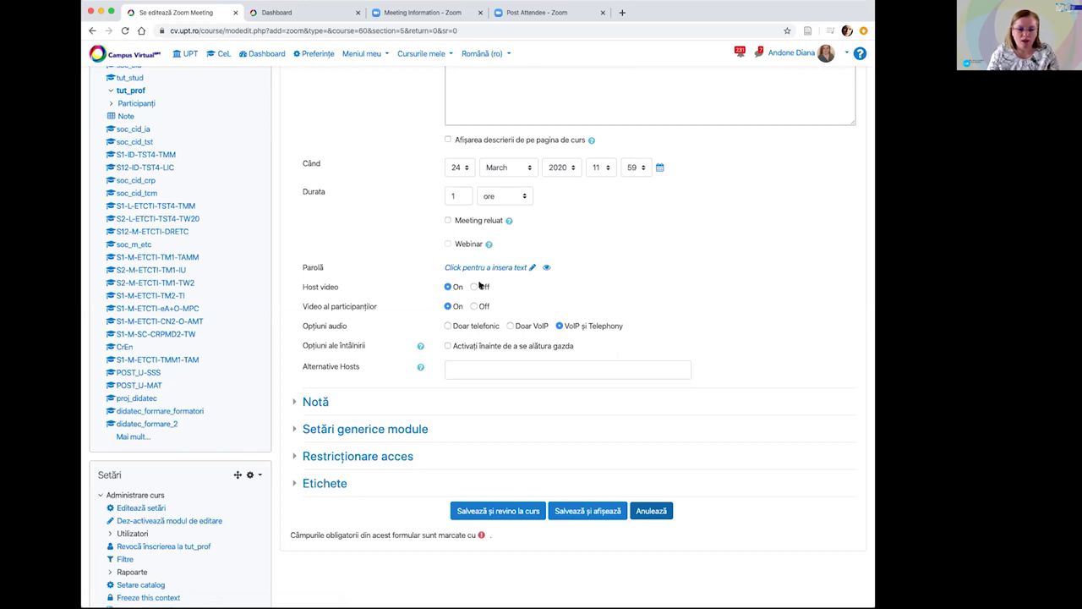
Allow participants to join before the host, and set the grade type to Punct with a maximum of 10 points.
{"action": "scroll", "coordinate": [529, 295], "scroll_direction": "down", "scroll_amount": 1}
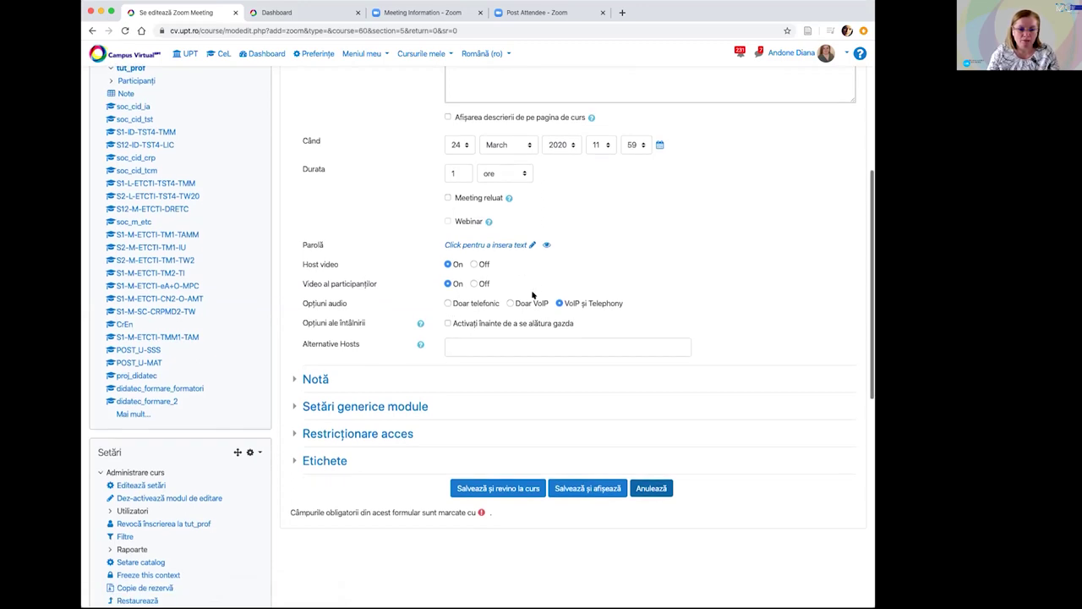
{"action": "left_click", "coordinate": [448, 324]}
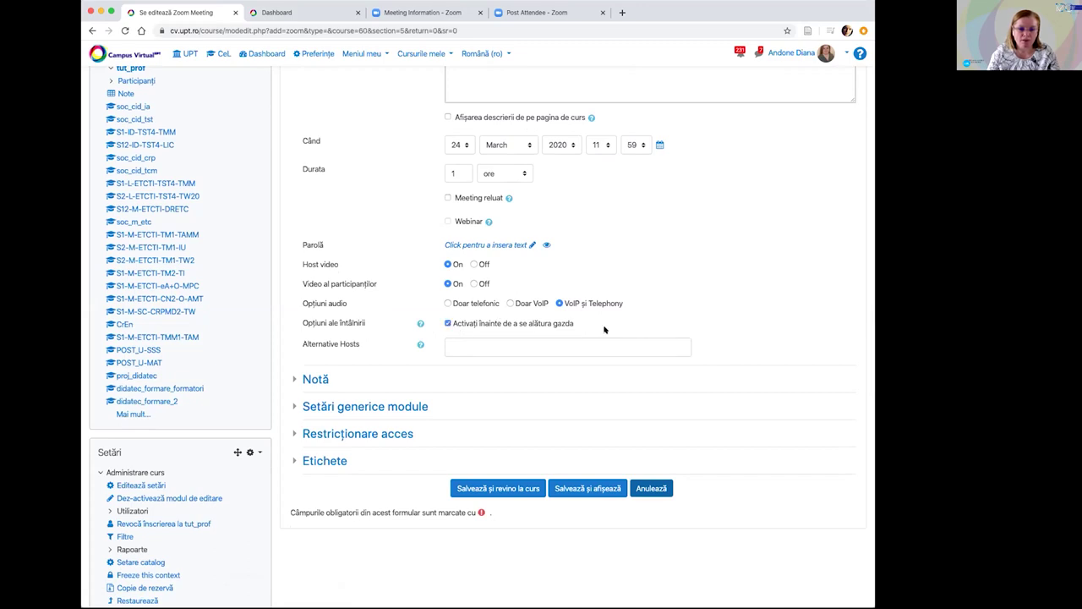
{"action": "scroll", "coordinate": [587, 327], "scroll_direction": "down", "scroll_amount": 1}
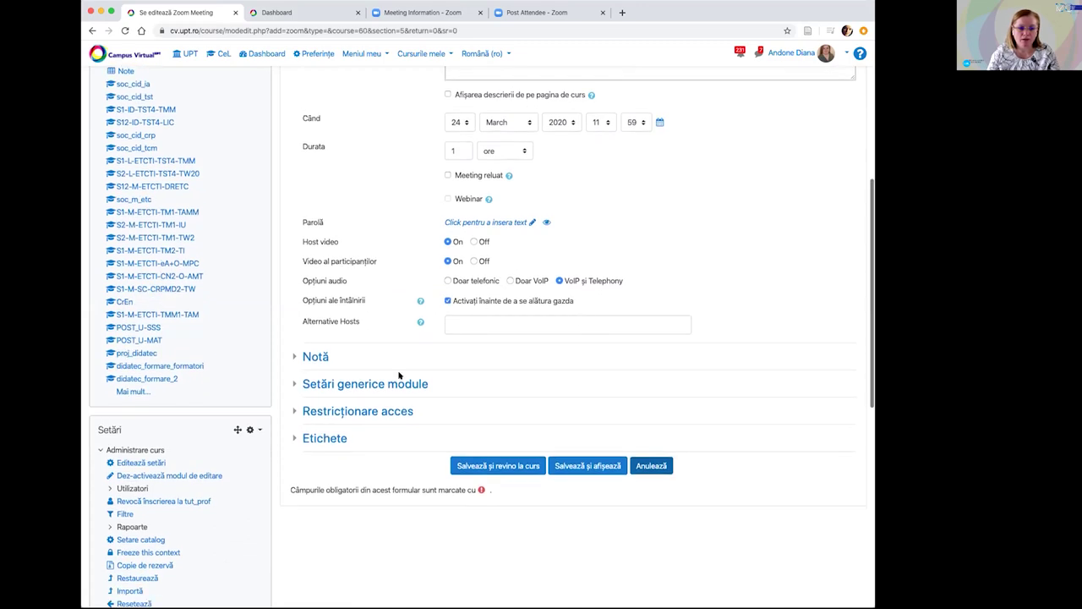
{"action": "left_click", "coordinate": [316, 358]}
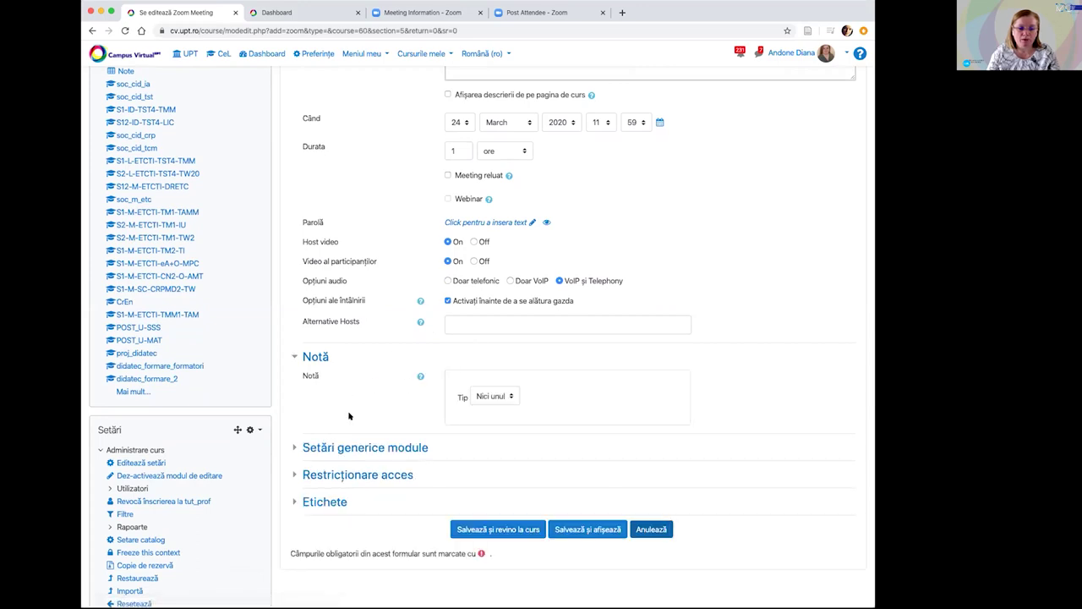
{"action": "left_click", "coordinate": [503, 397]}
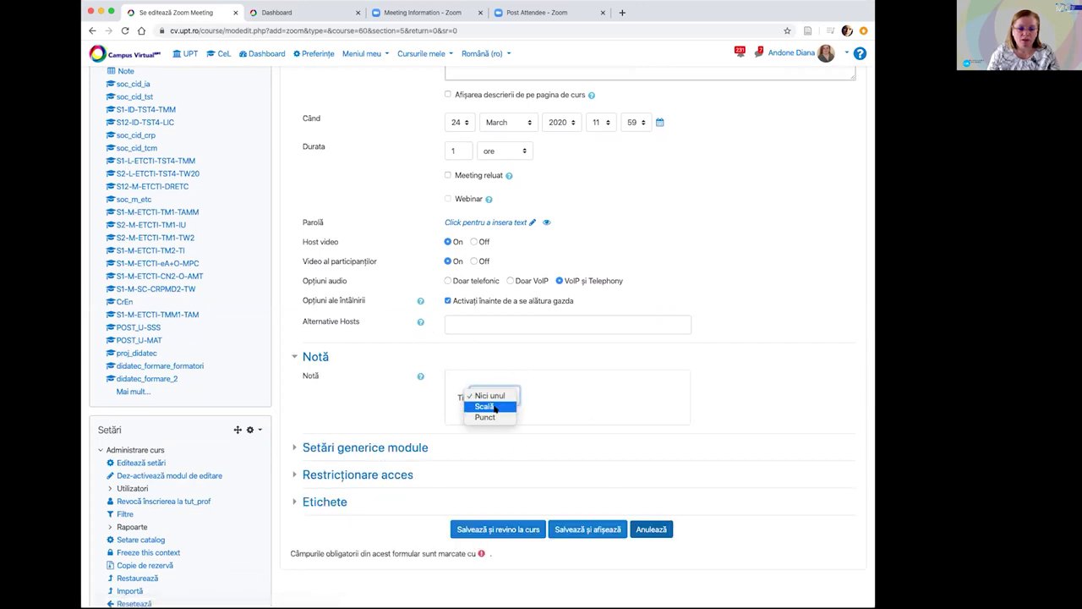
{"action": "left_click", "coordinate": [486, 417]}
{"action": "left_click_drag", "start_coordinate": [484, 435], "coordinate": [449, 434]}
{"action": "type", "text": "10"}
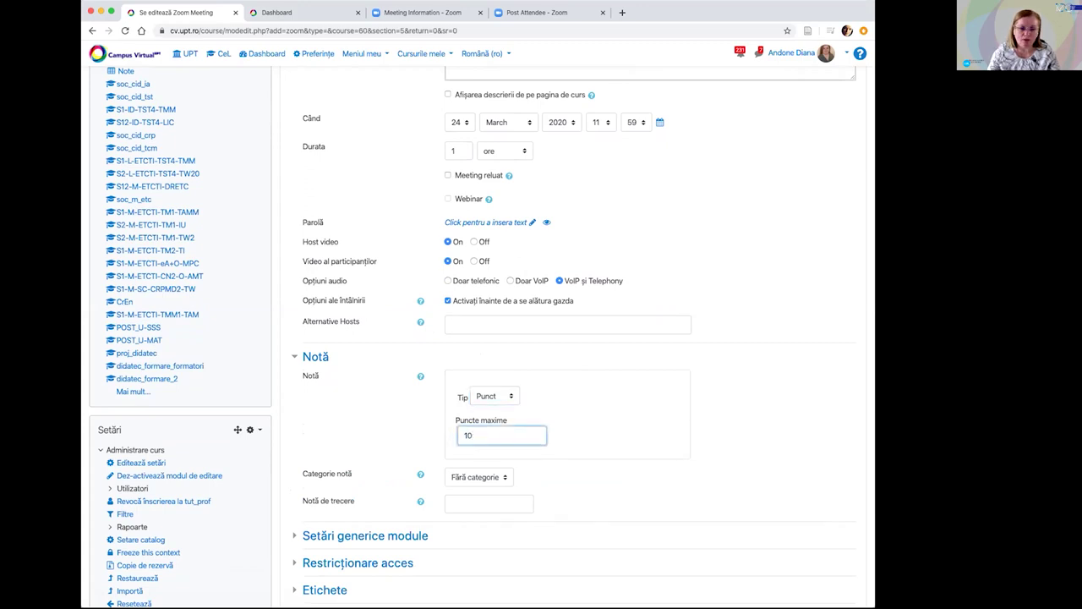
{"action": "left_click", "coordinate": [588, 473]}
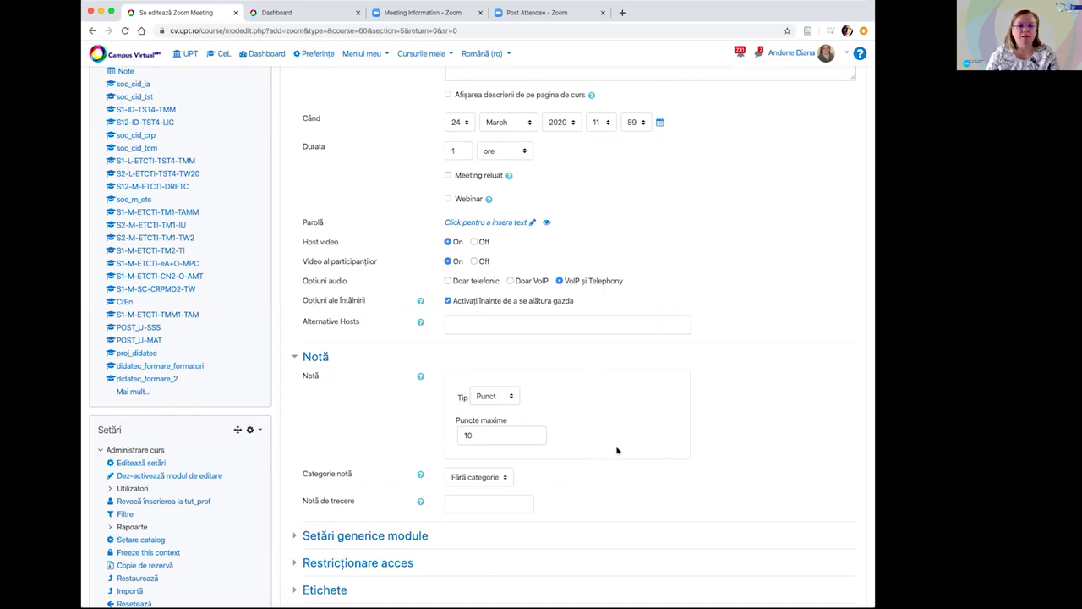
Review the meeting form, including the passing grade field and the availability choices under Setări generice module.
{"action": "scroll", "coordinate": [616, 450], "scroll_direction": "up", "scroll_amount": 2}
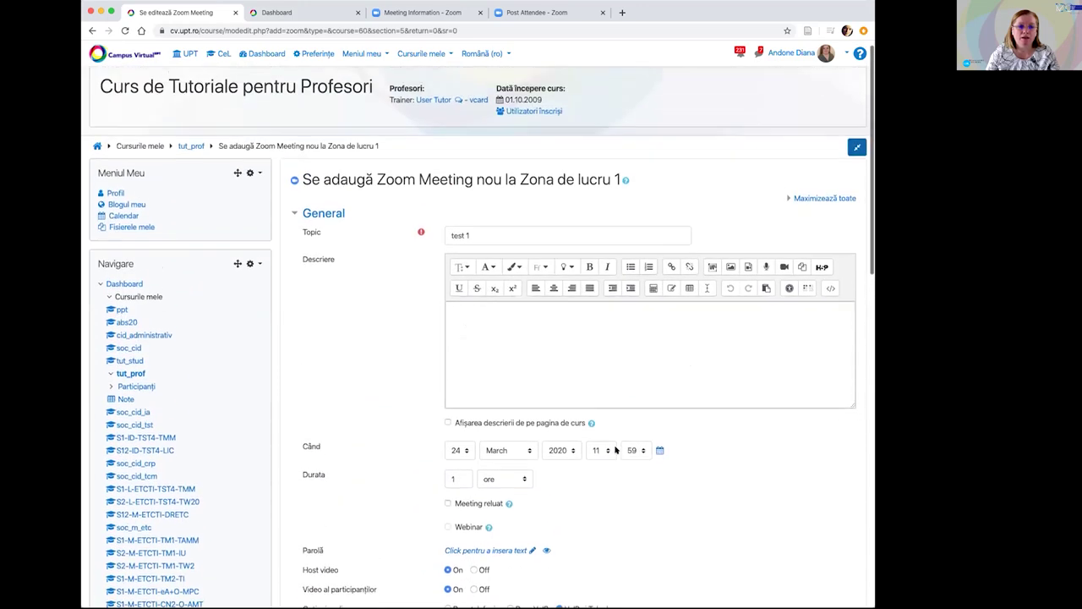
{"action": "scroll", "coordinate": [616, 450], "scroll_direction": "down", "scroll_amount": 5}
{"action": "scroll", "coordinate": [615, 450], "scroll_direction": "down", "scroll_amount": 4}
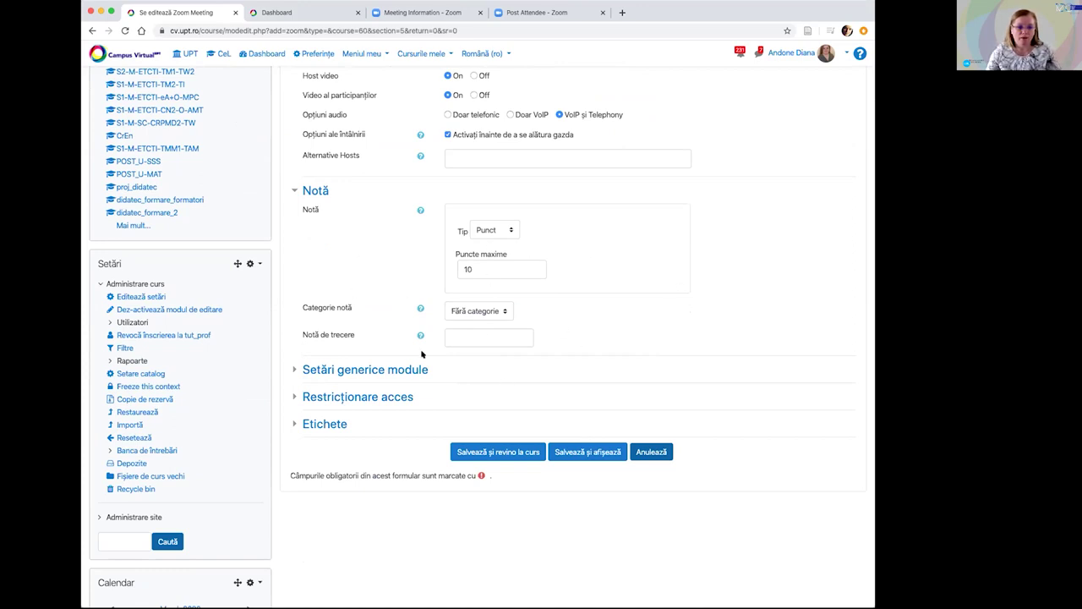
{"action": "left_click", "coordinate": [454, 335]}
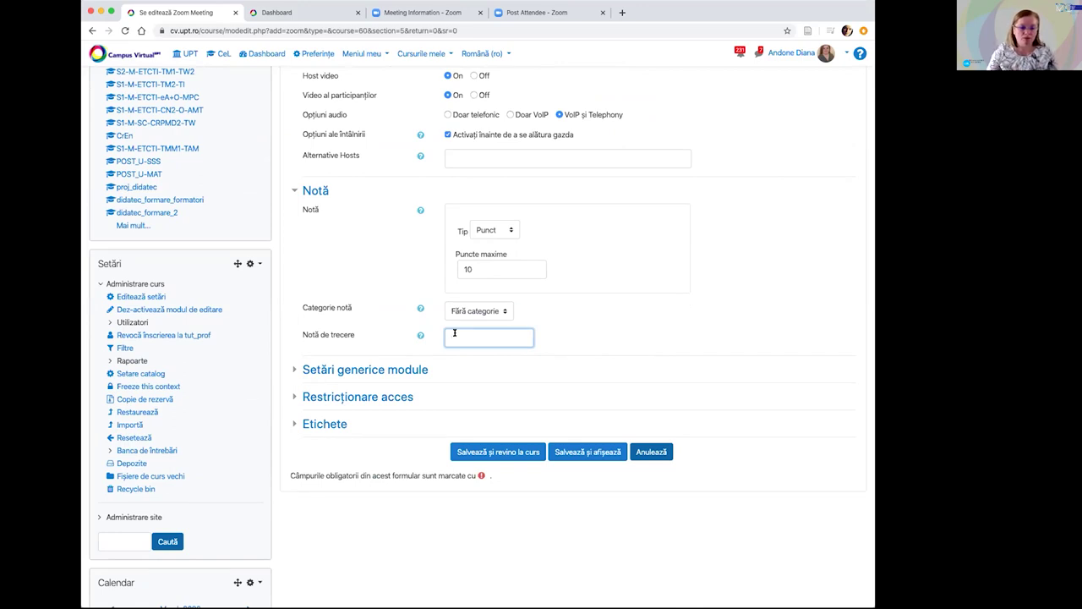
{"action": "left_click", "coordinate": [403, 369]}
{"action": "scroll", "coordinate": [397, 372], "scroll_direction": "down", "scroll_amount": 3}
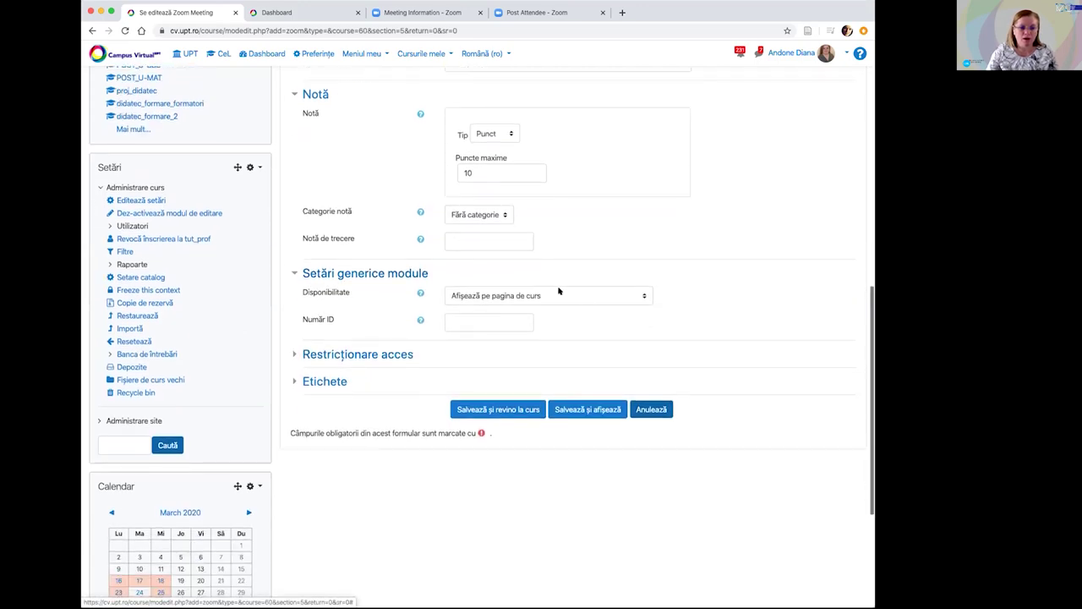
{"action": "left_click", "coordinate": [628, 297]}
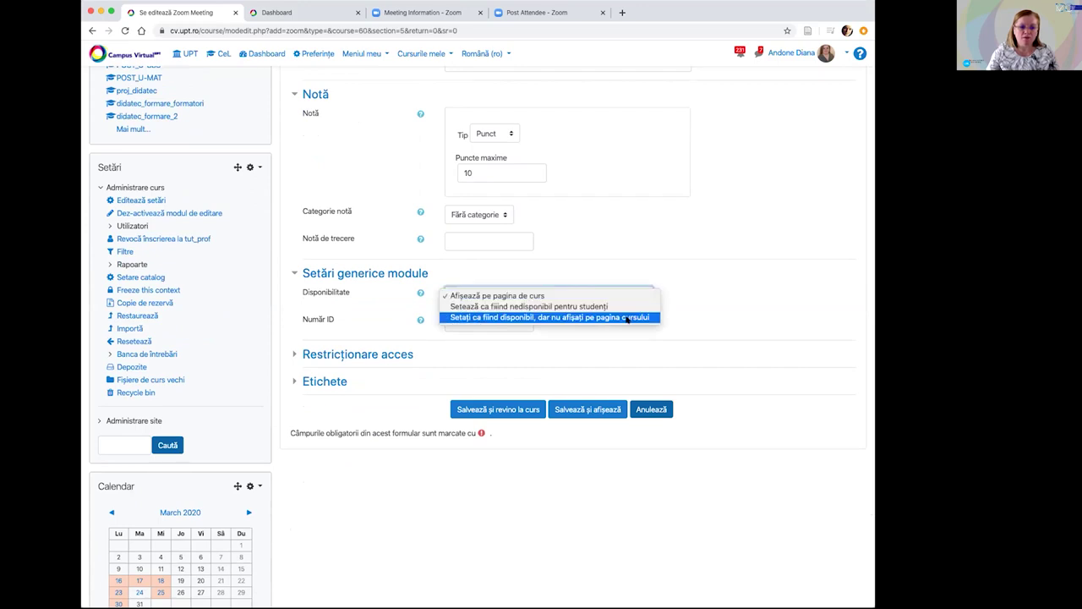
{"action": "left_click", "coordinate": [693, 296]}
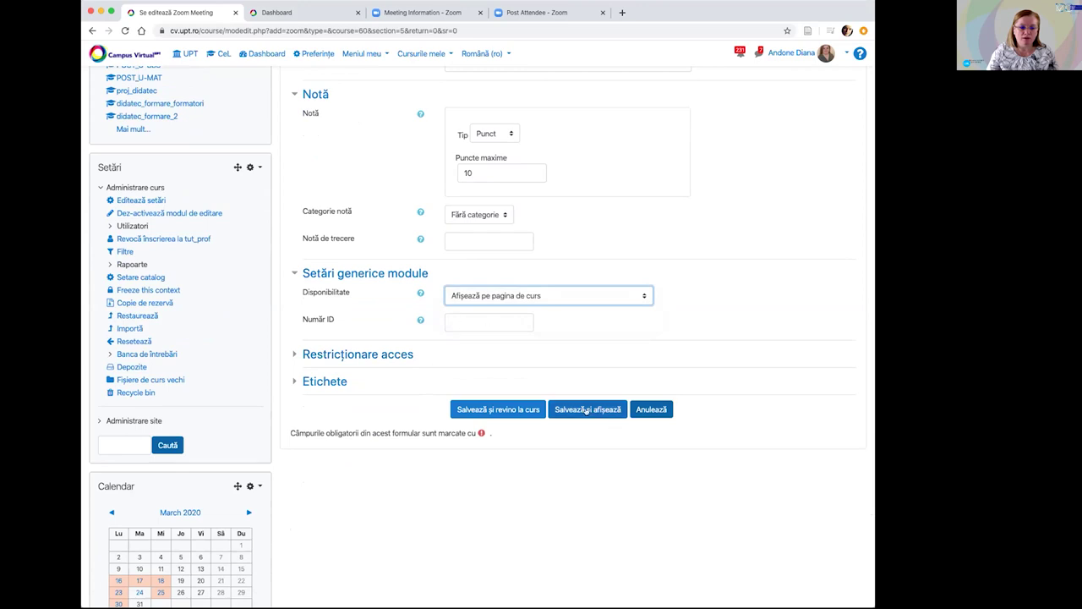
Save the Zoom meeting and display it, and go to the Calendar block on its page.
{"action": "left_click", "coordinate": [619, 414]}
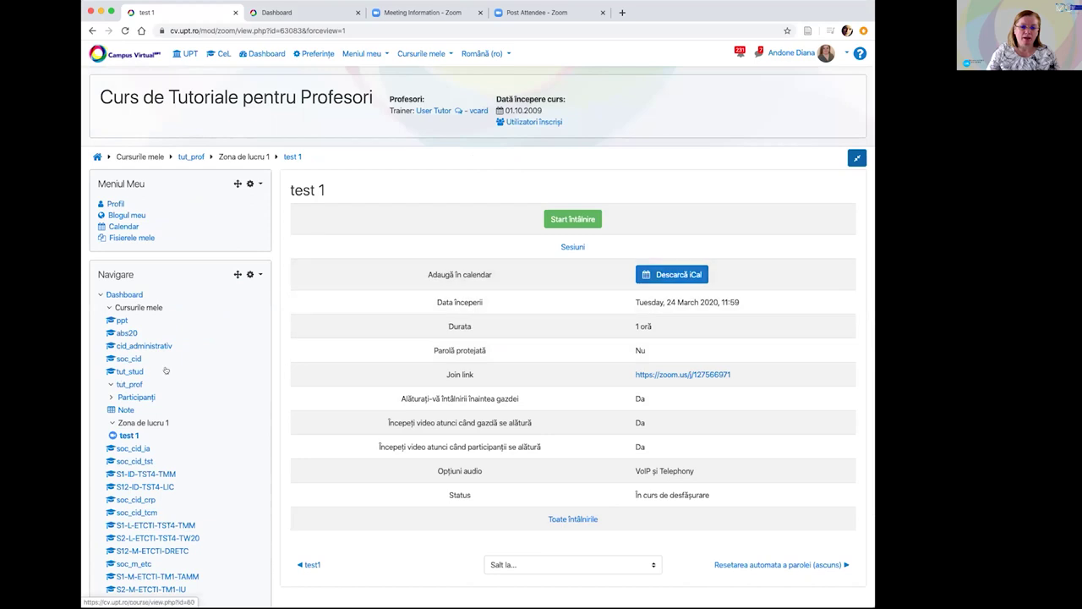
{"action": "scroll", "coordinate": [212, 362], "scroll_direction": "down", "scroll_amount": 15}
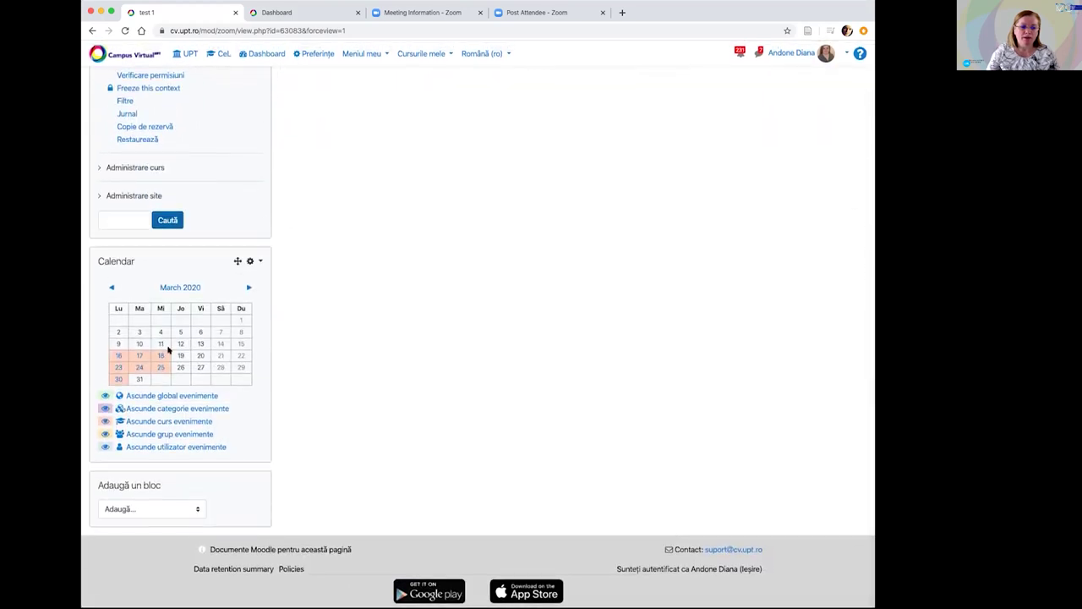
Preview the 24 March event in the Calendar block, start the test 1 meeting from its page, and close the Zoom launch page.
{"action": "mouse_move", "coordinate": [141, 363]}
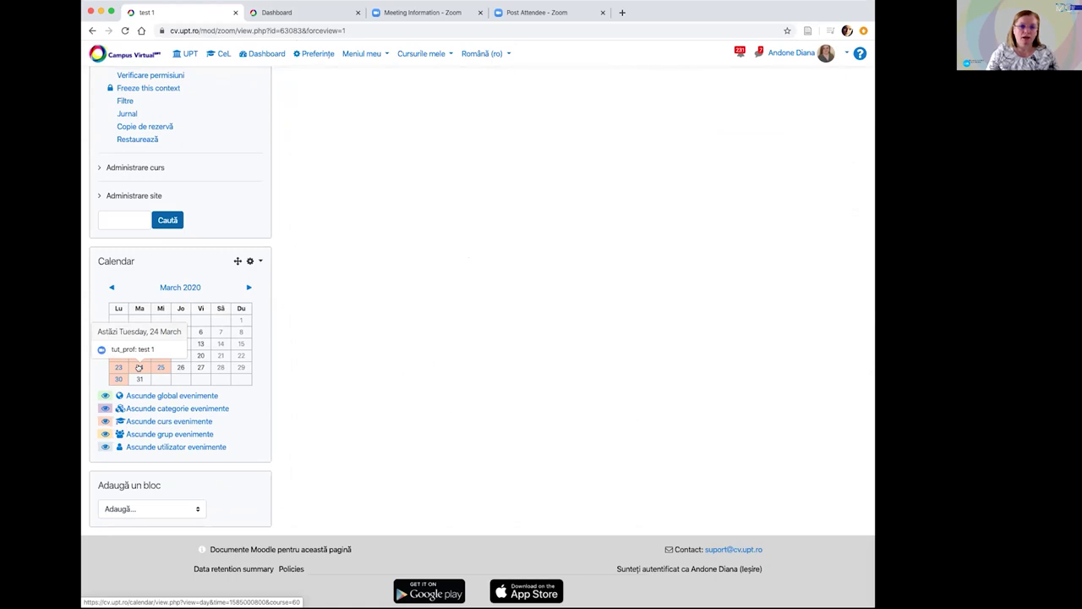
{"action": "scroll", "coordinate": [382, 381], "scroll_direction": "up", "scroll_amount": 15}
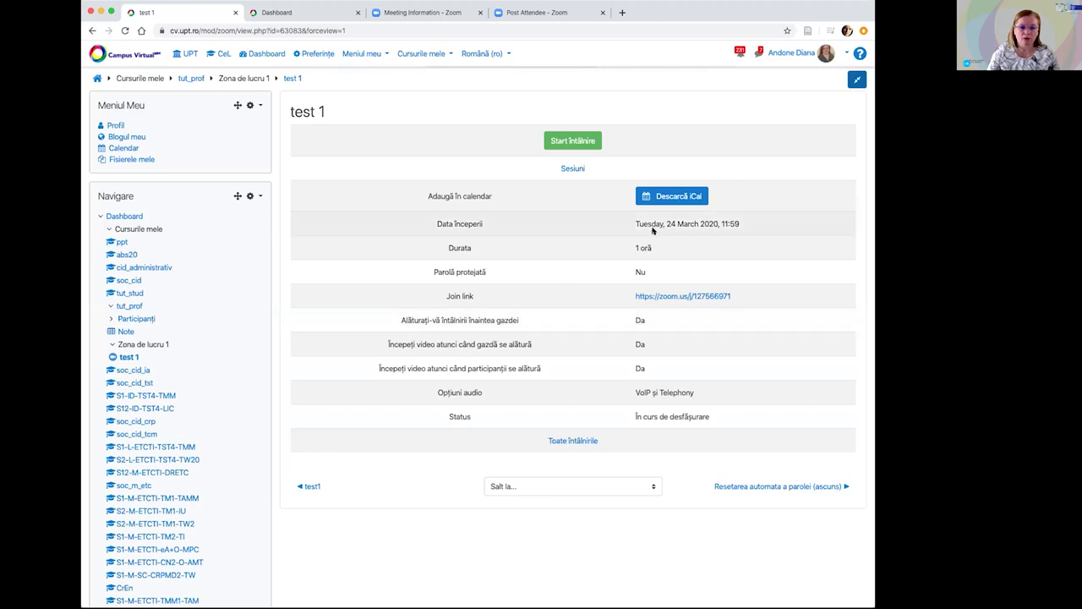
{"action": "left_click", "coordinate": [571, 141]}
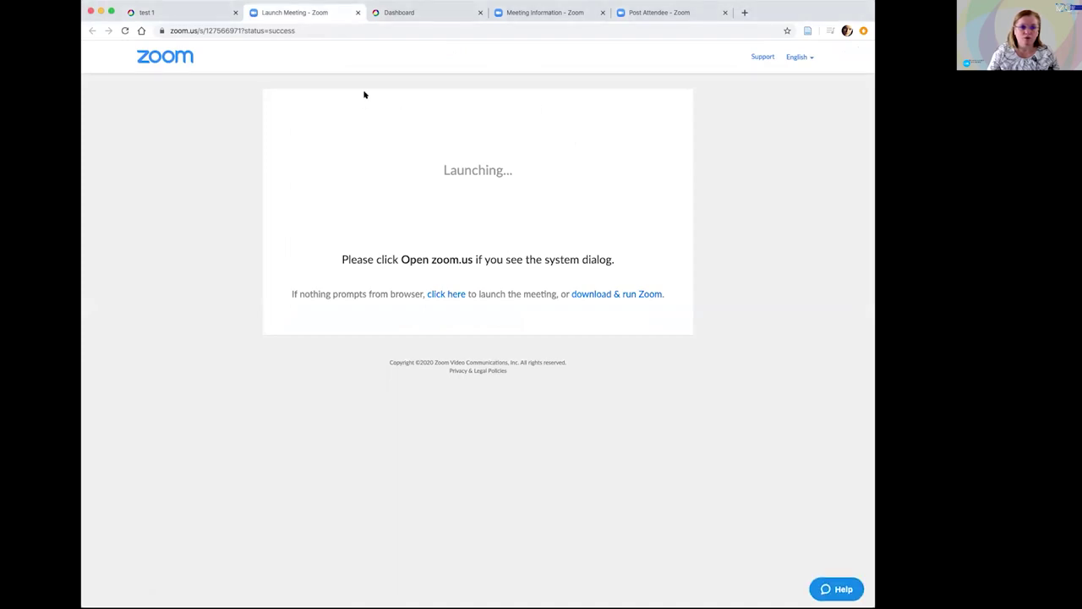
{"action": "left_click", "coordinate": [356, 13]}
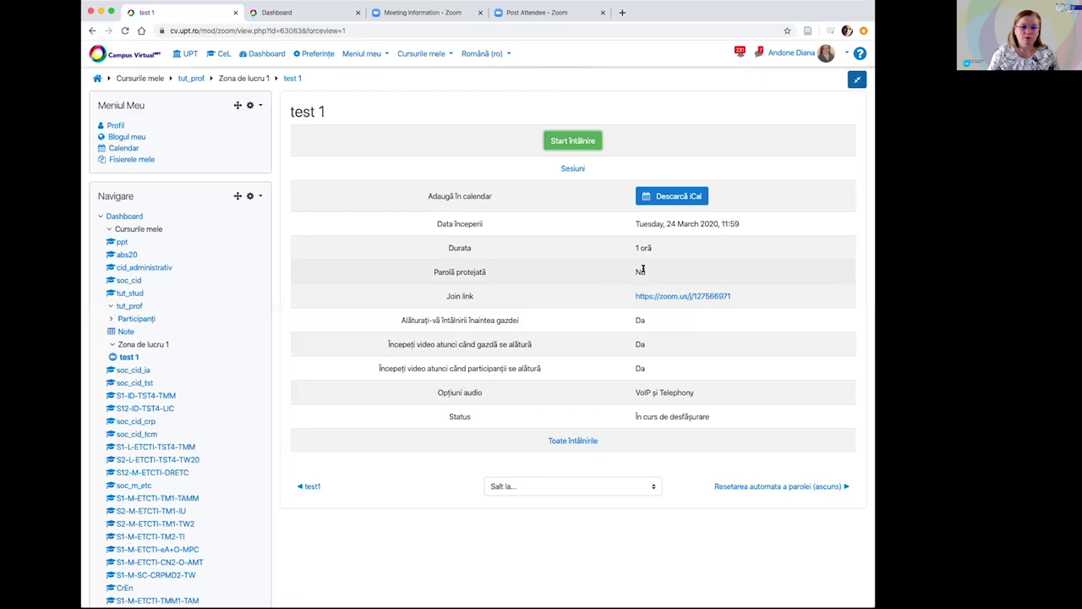
Display all Zoom meetings of the tutorials course and review the lists of new and finished meetings.
{"action": "left_click", "coordinate": [580, 441]}
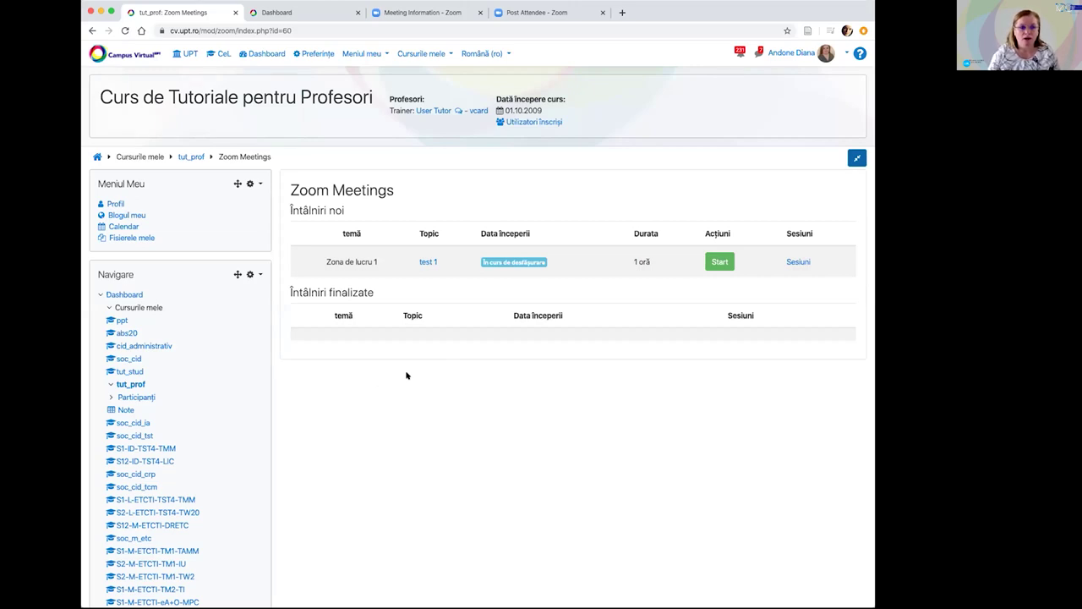
{"action": "scroll", "coordinate": [406, 375], "scroll_direction": "down", "scroll_amount": 4}
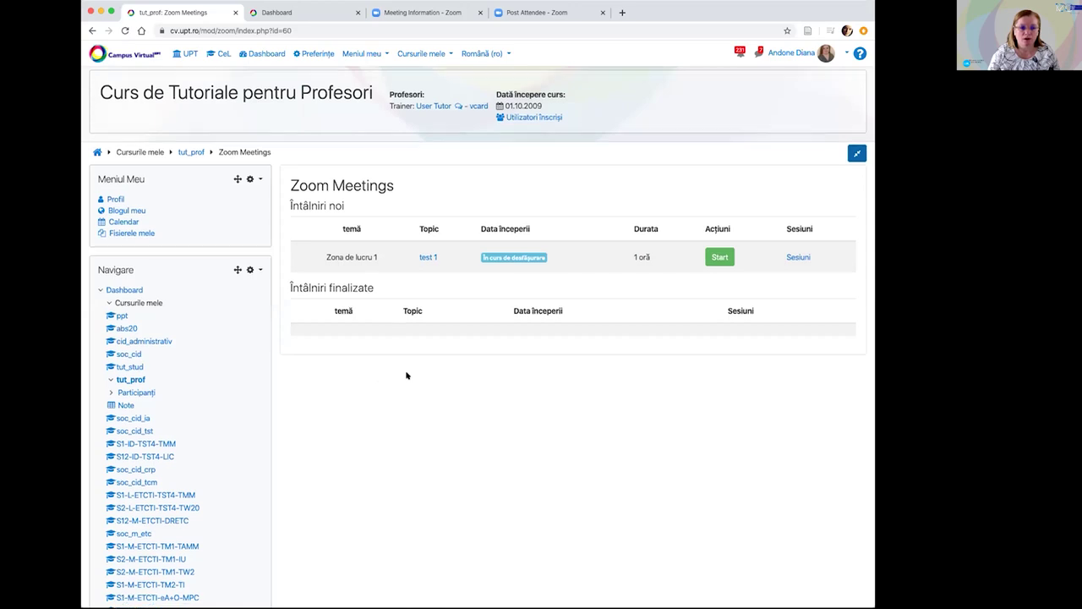
{"action": "scroll", "coordinate": [406, 375], "scroll_direction": "up", "scroll_amount": 2}
{"action": "scroll", "coordinate": [406, 375], "scroll_direction": "up", "scroll_amount": 2}
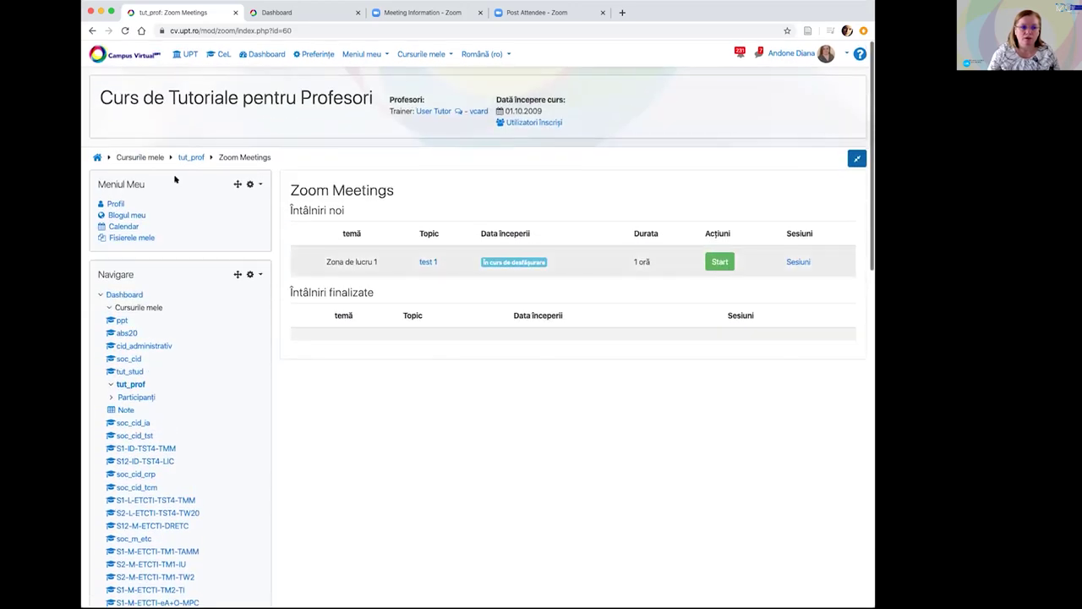
{"action": "left_click", "coordinate": [131, 602]}
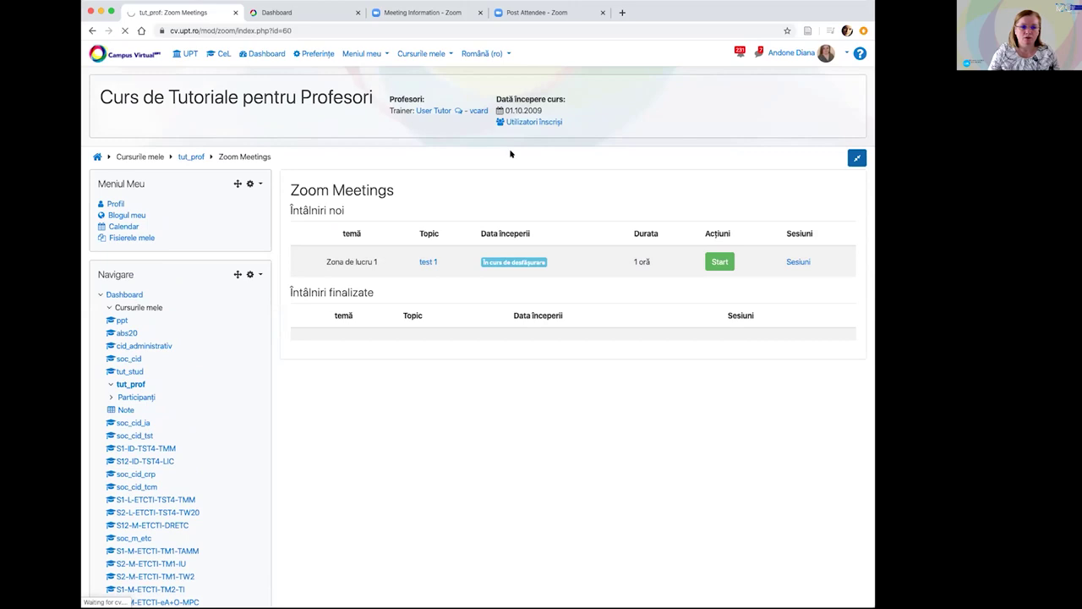